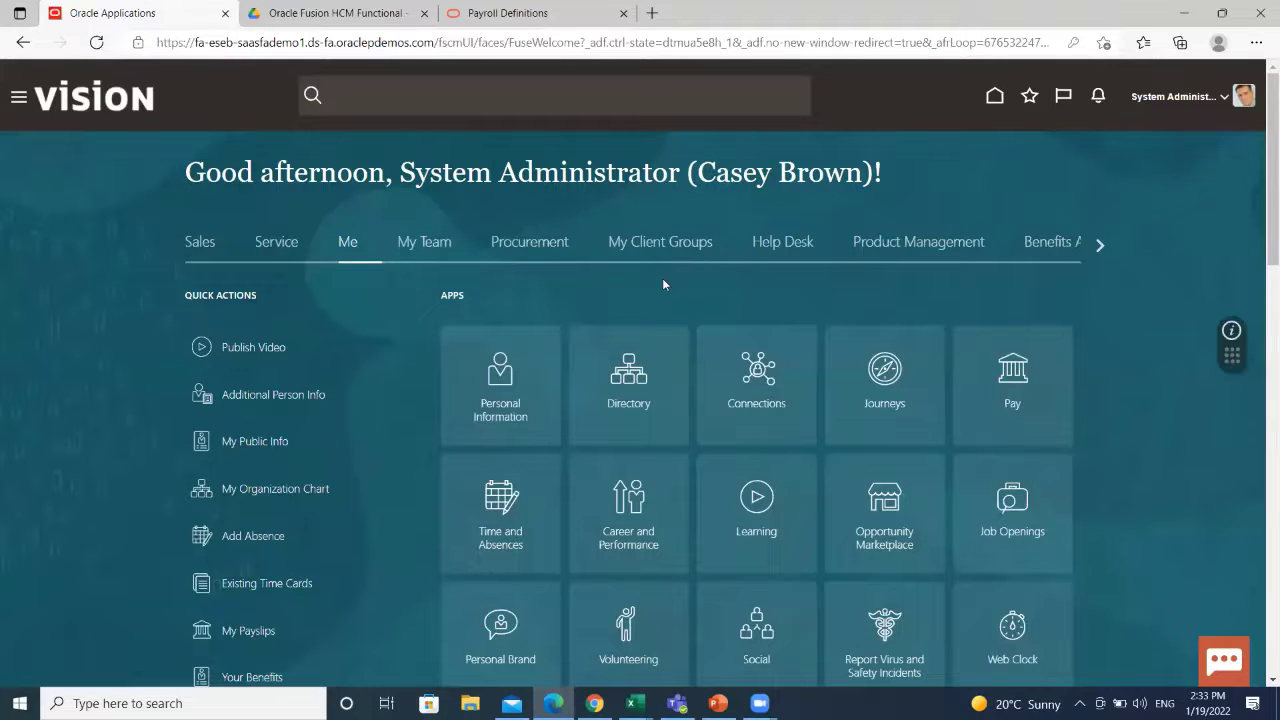
- In Setup and Maintenance, search the tasks for 'Payroll Definitions'
left_click(1224, 97)
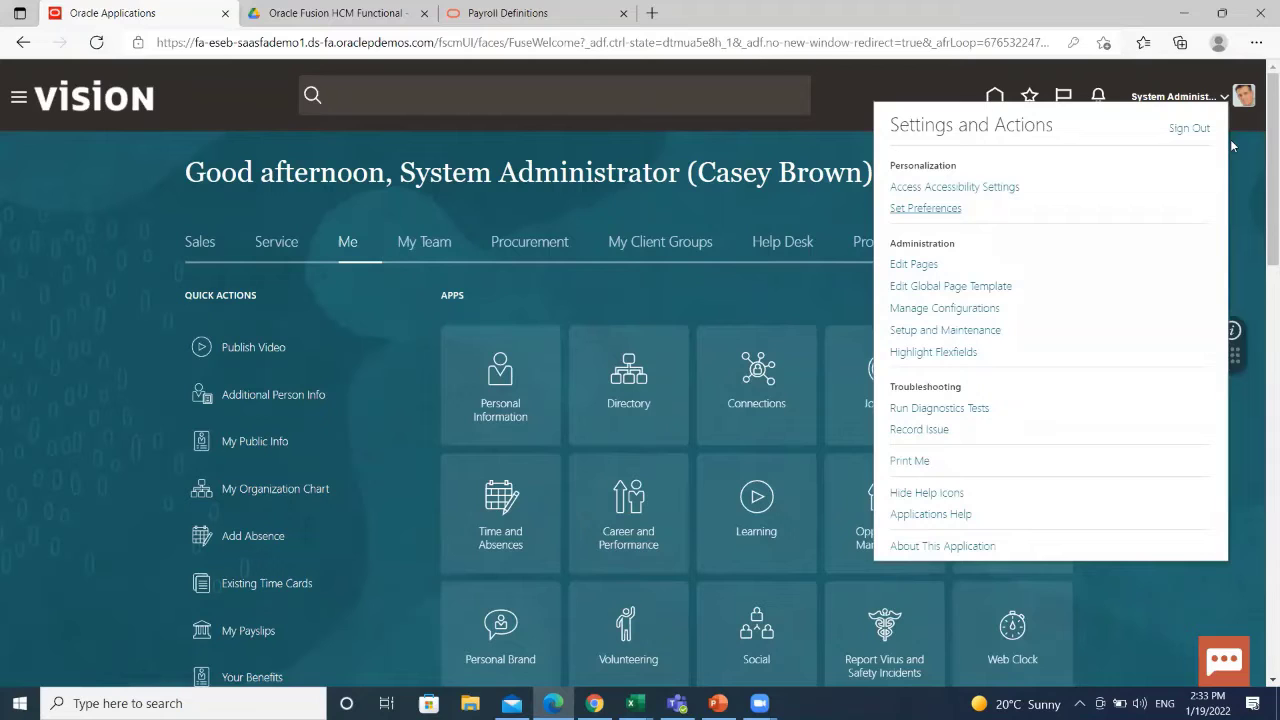
left_click(922, 339)
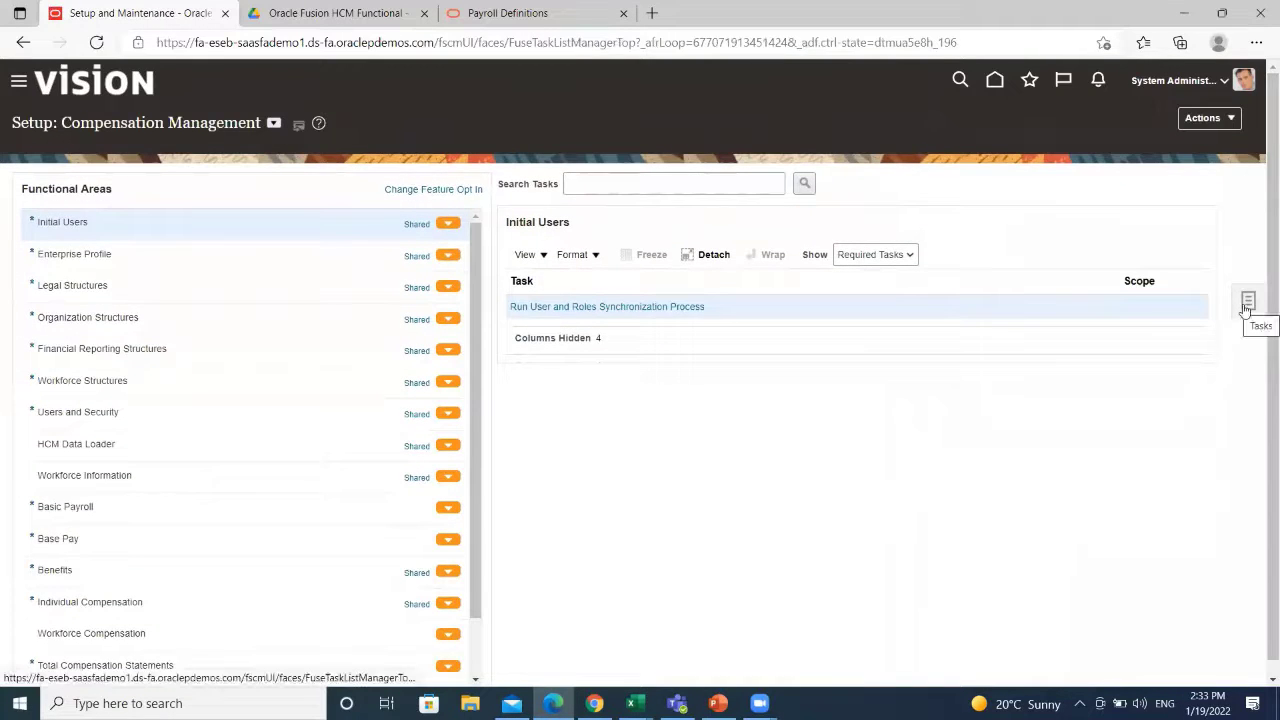
left_click(1247, 303)
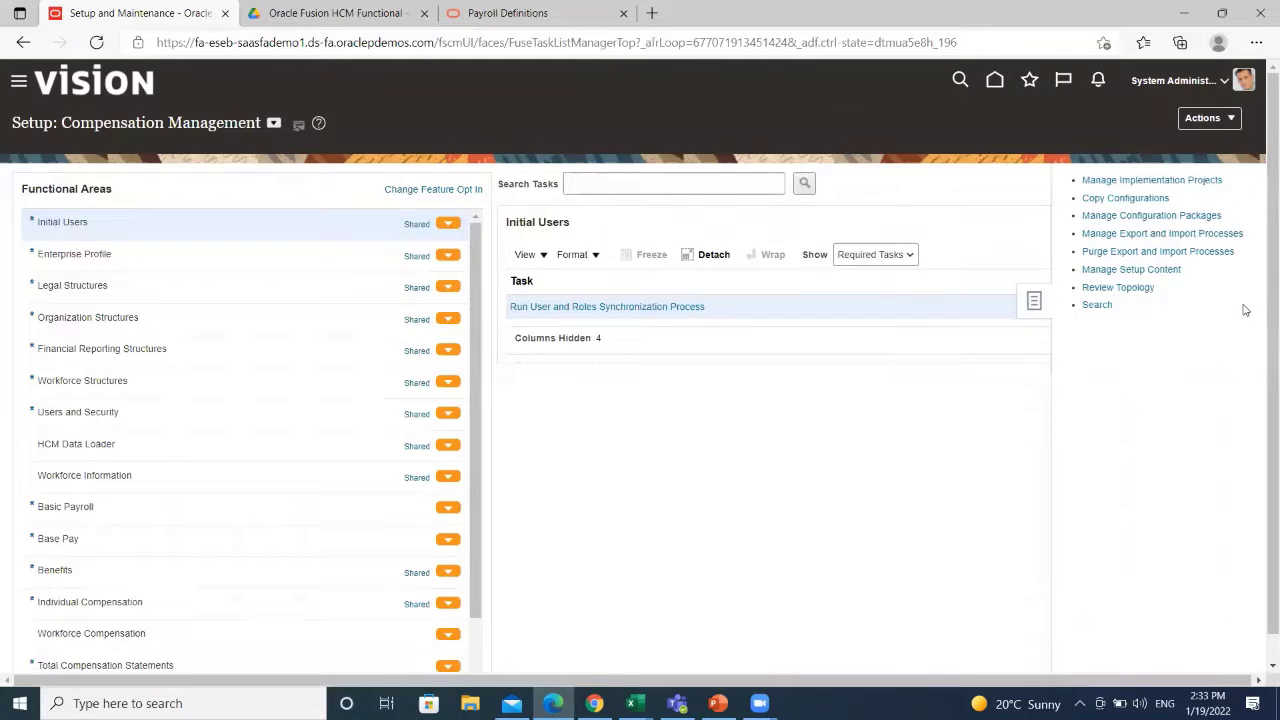
left_click(1087, 308)
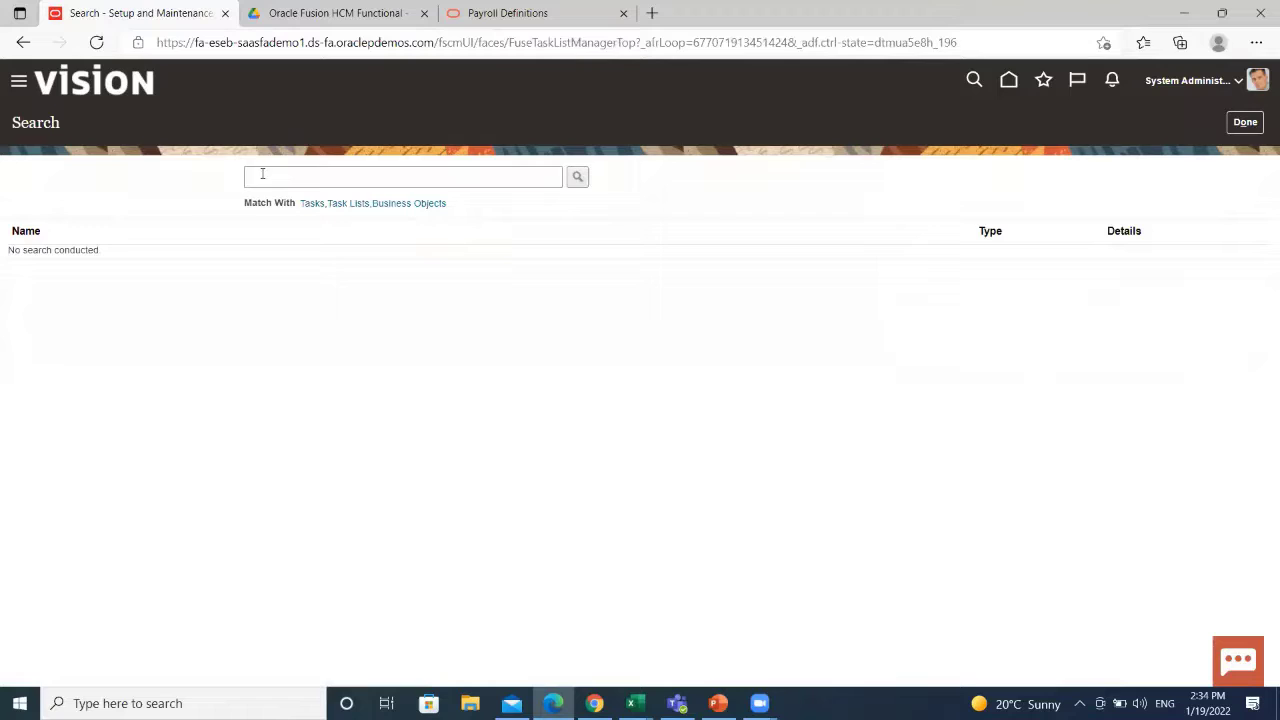
left_click(262, 174)
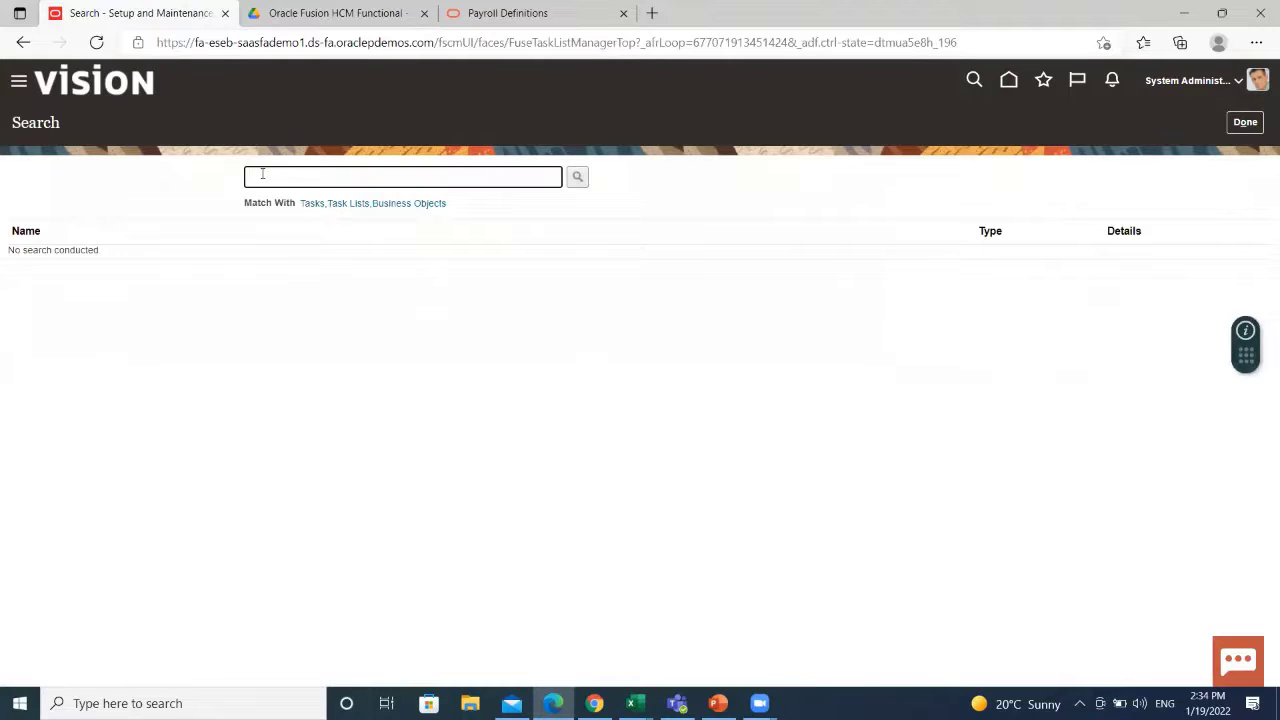
type("Payroll Definitions")
key("Return")
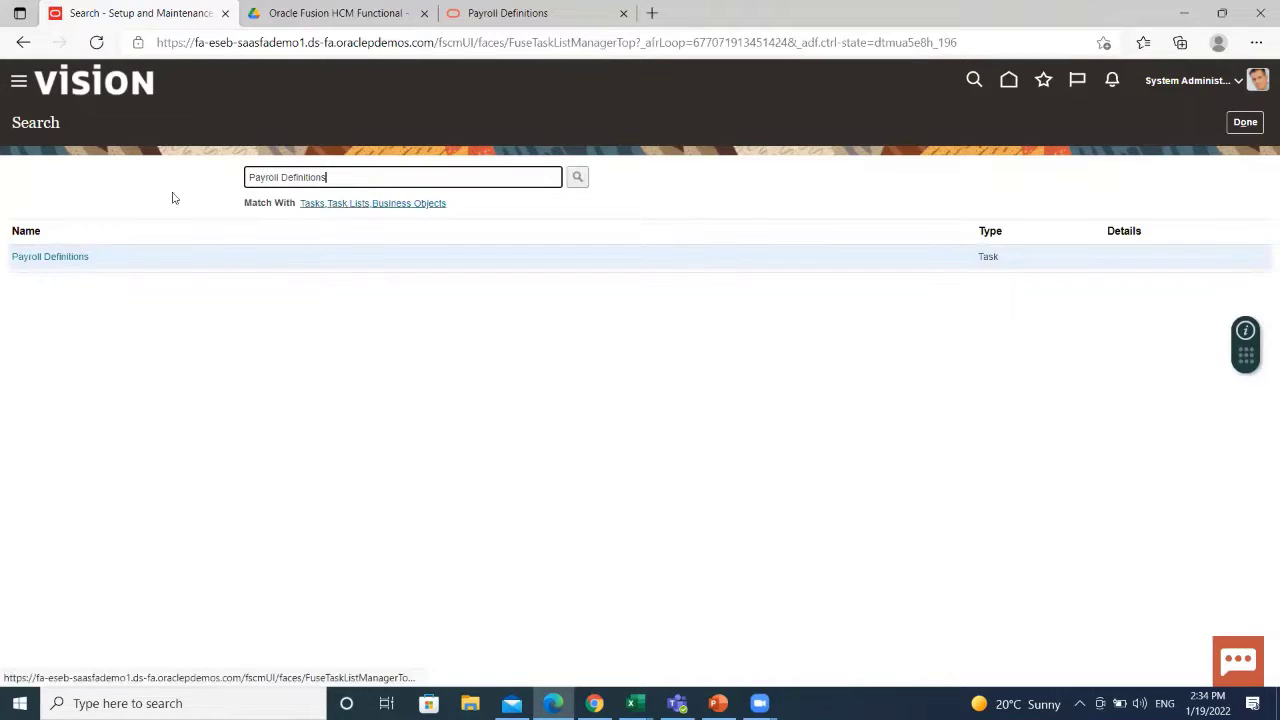
- Start a new payroll definition under the US Legislative Data Group, effective 1/19/22
left_click(59, 257)
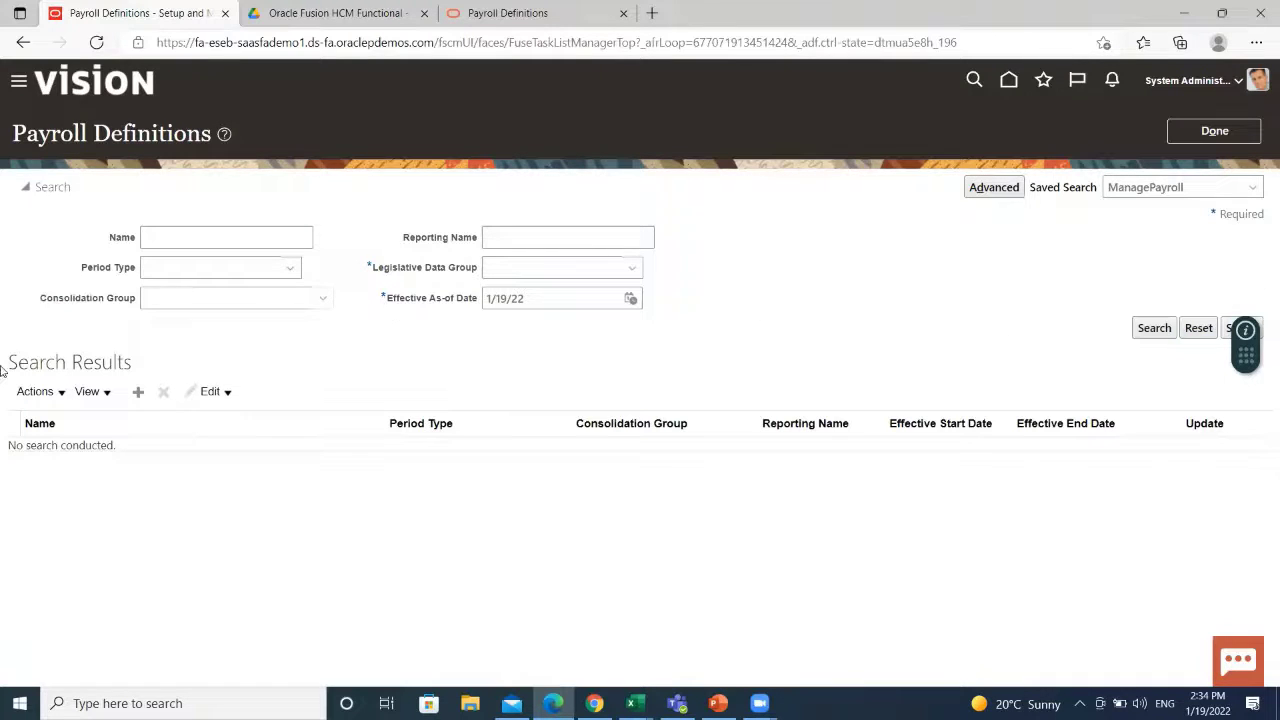
left_click(137, 393)
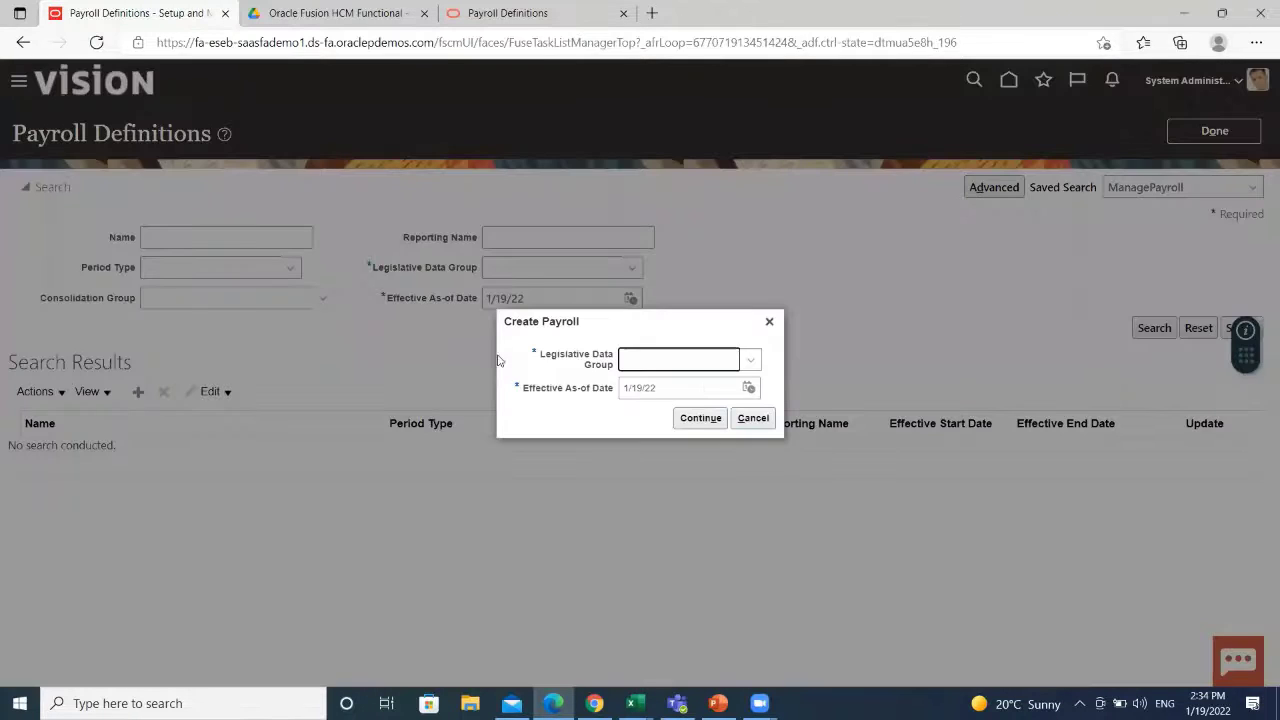
left_click(752, 361)
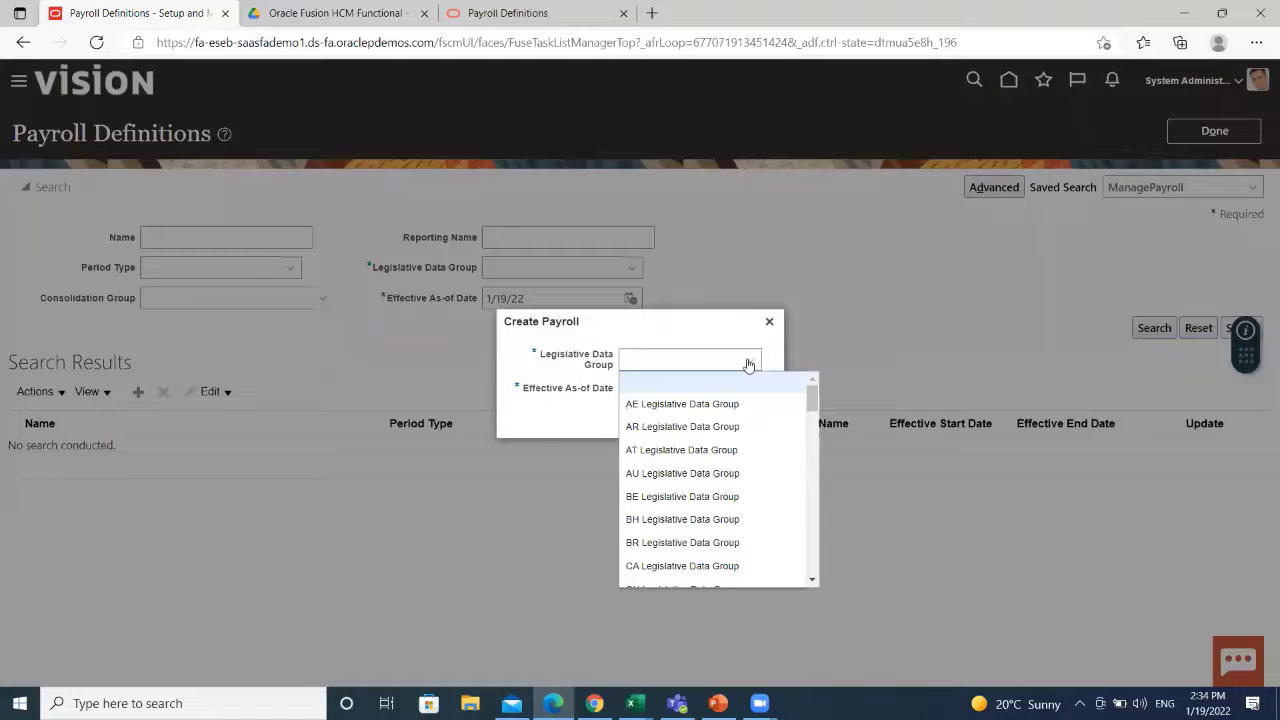
scroll(715, 436, "down", 2)
scroll(715, 436, "down", 6)
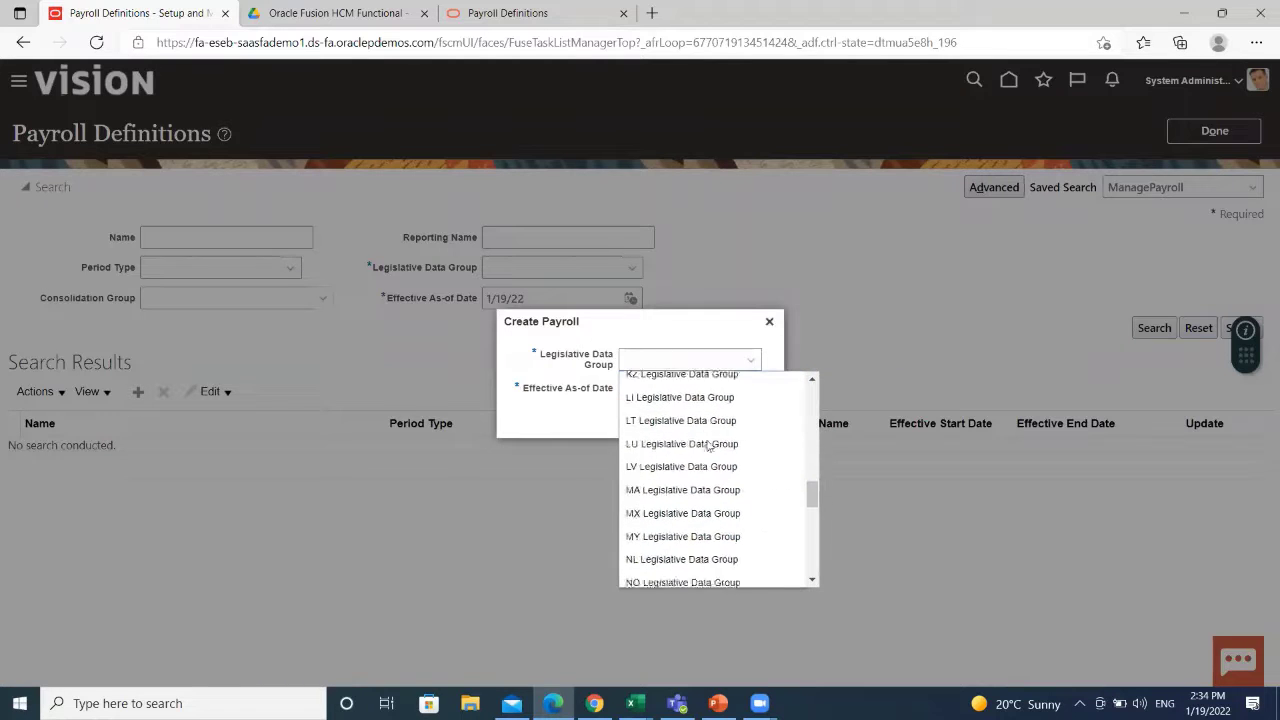
scroll(705, 455, "down", 3)
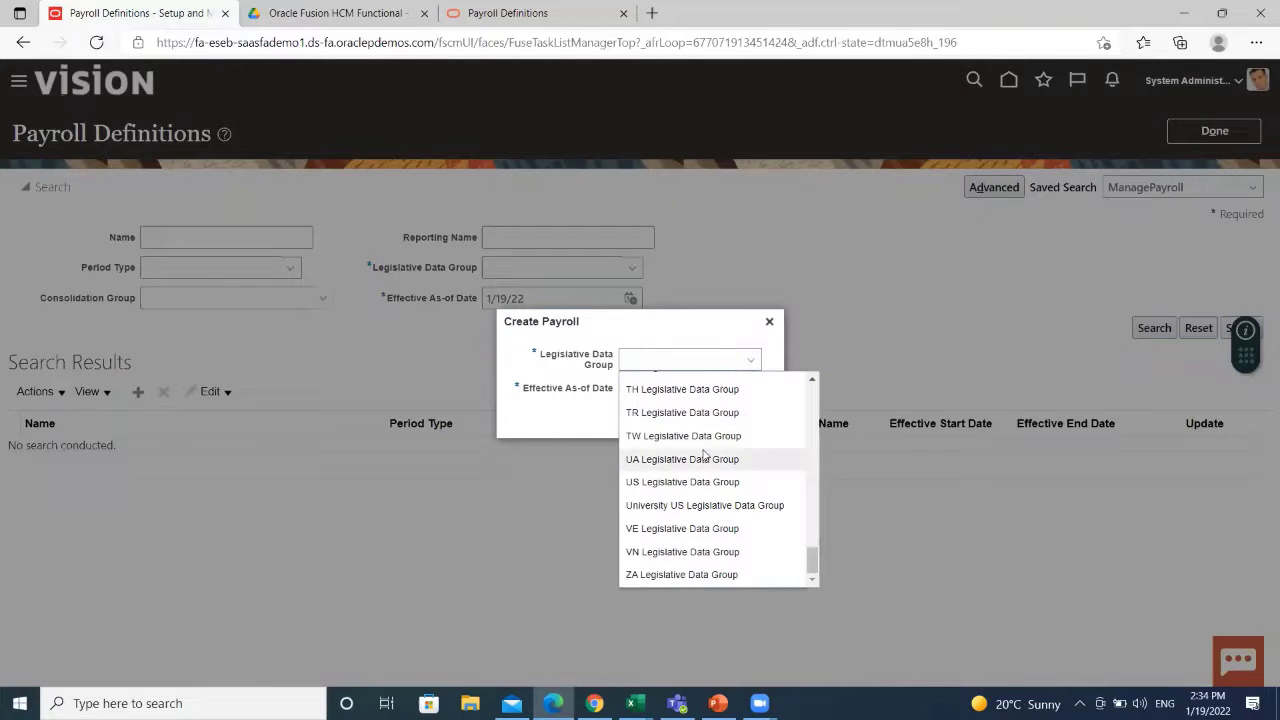
left_click(706, 483)
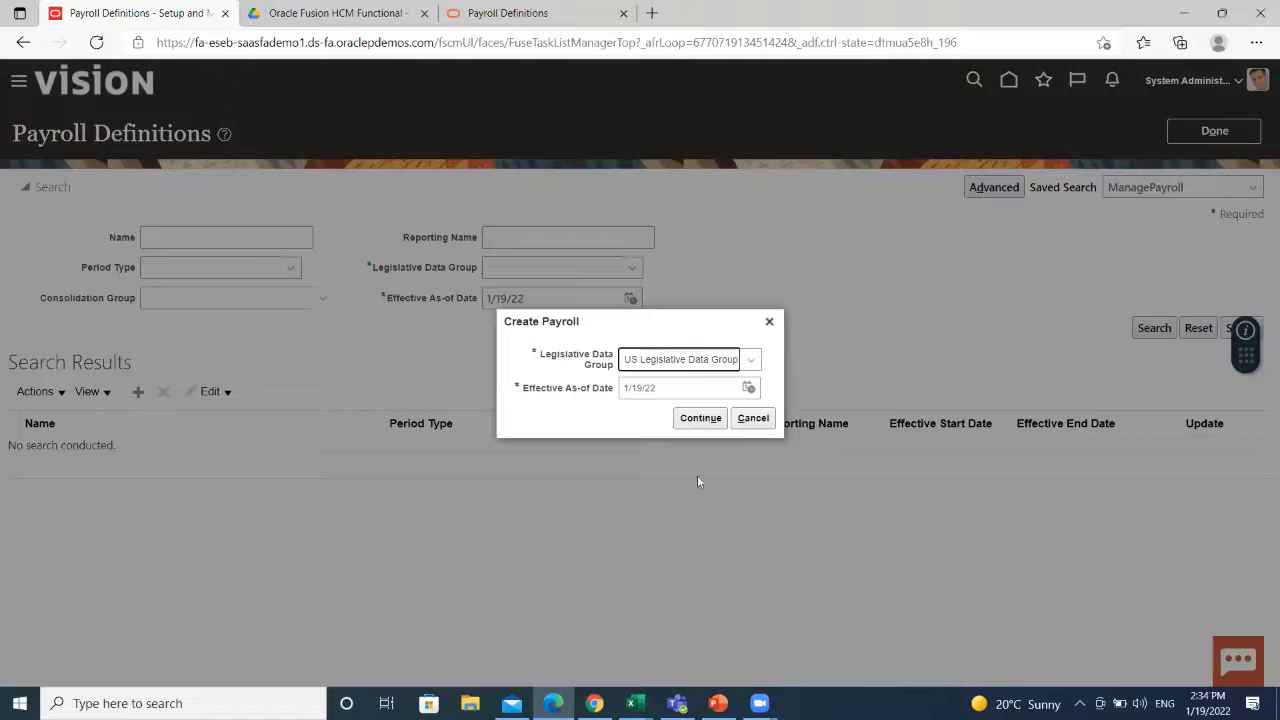
- Continue to Basic Details and enter name BISP_WEEKLY and reporting name BISP WEEKLY
left_click(700, 418)
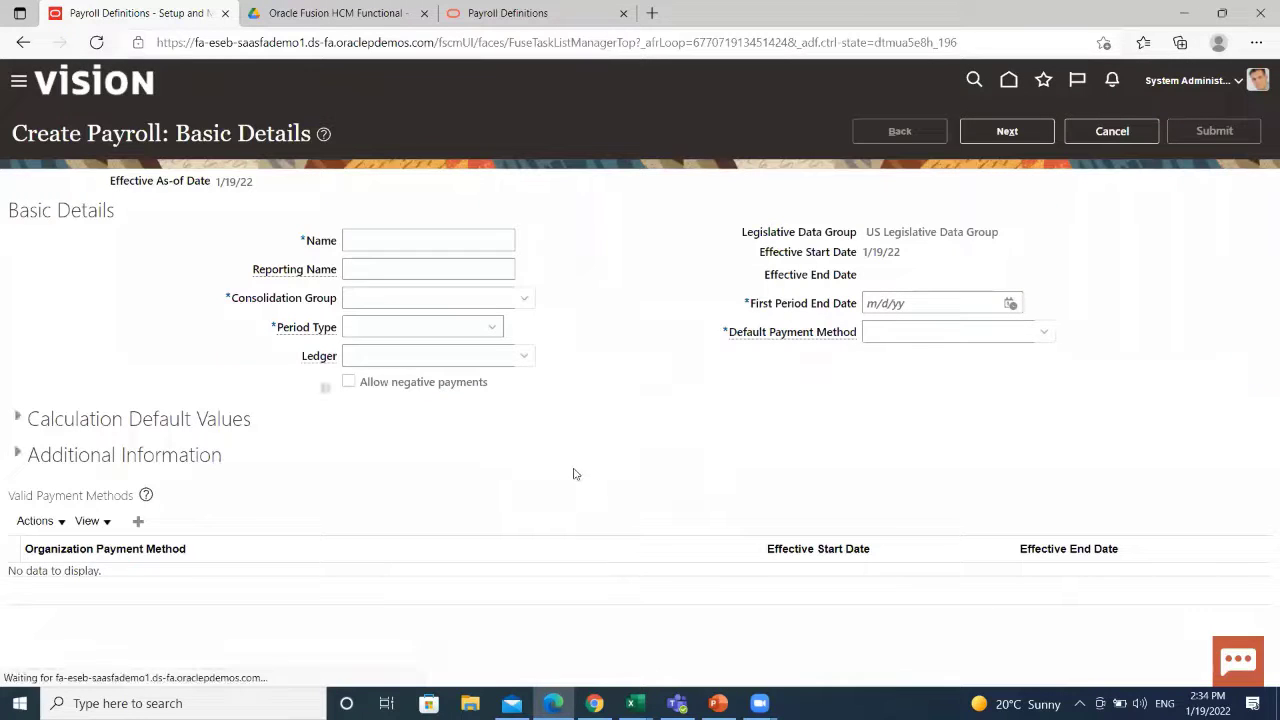
left_click(376, 238)
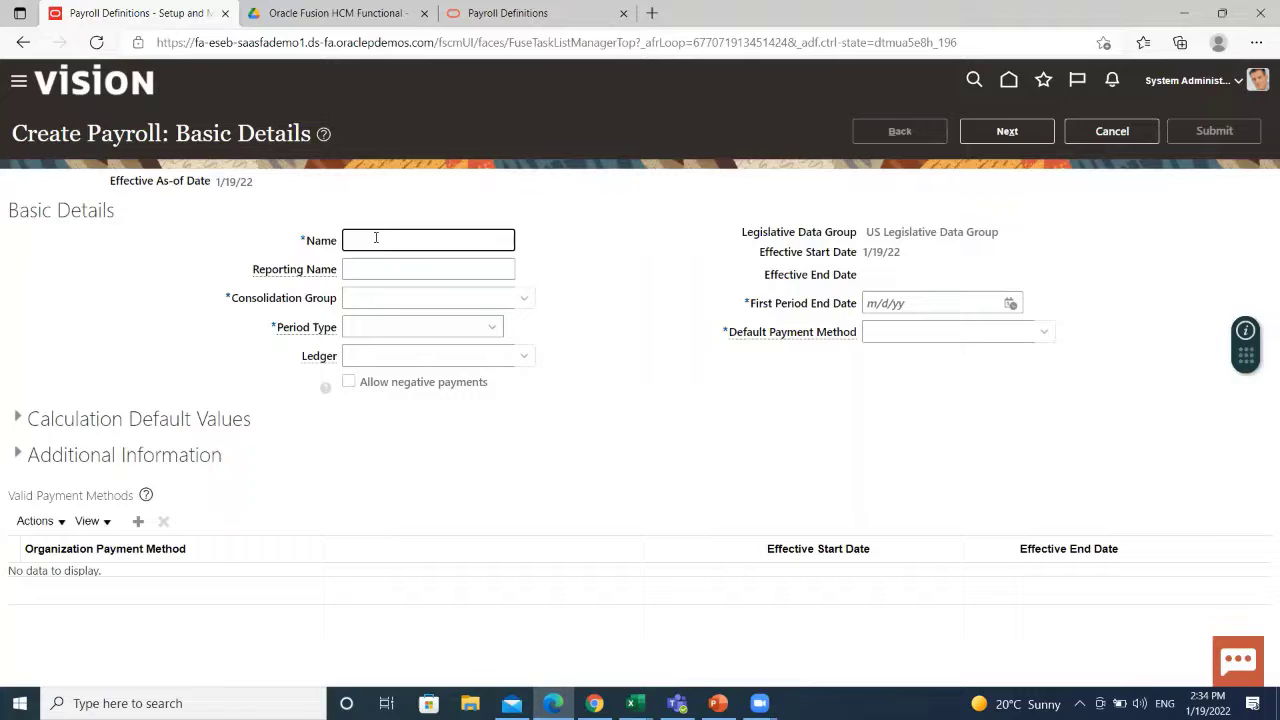
type("BISP__ WEEKLY")
left_click(381, 270)
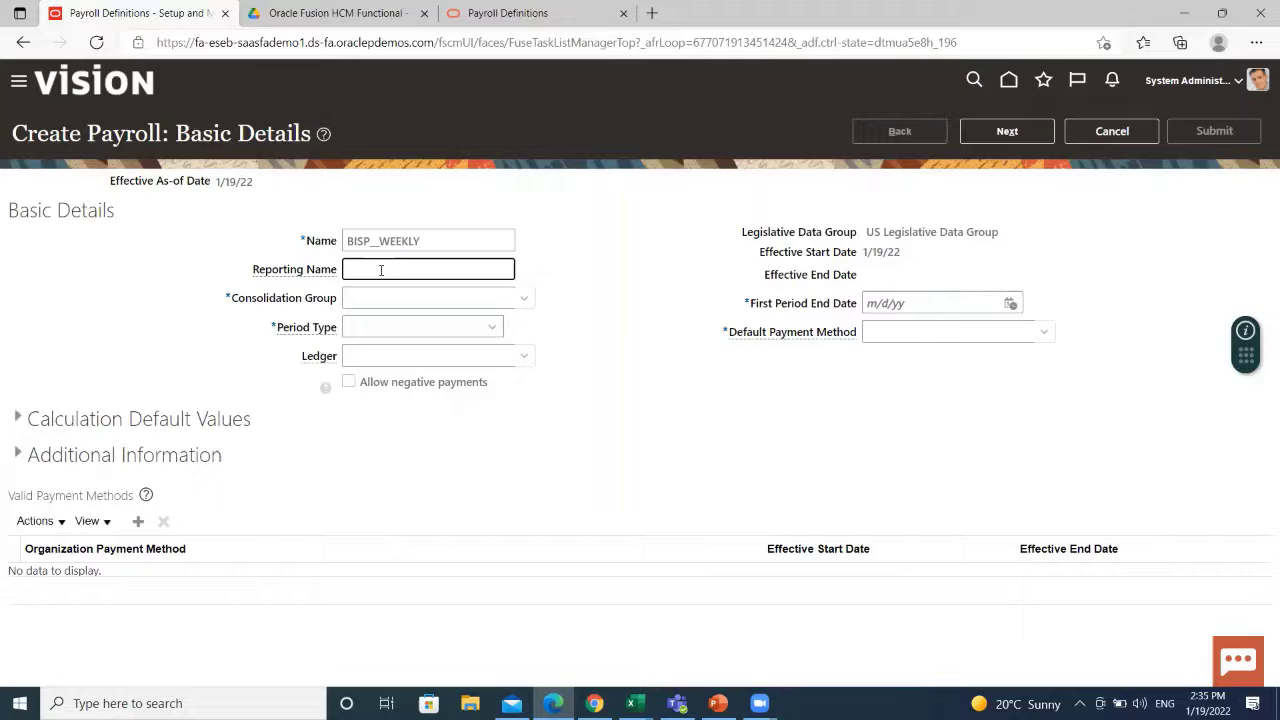
type("BISP WEEKLY")
left_click(524, 299)
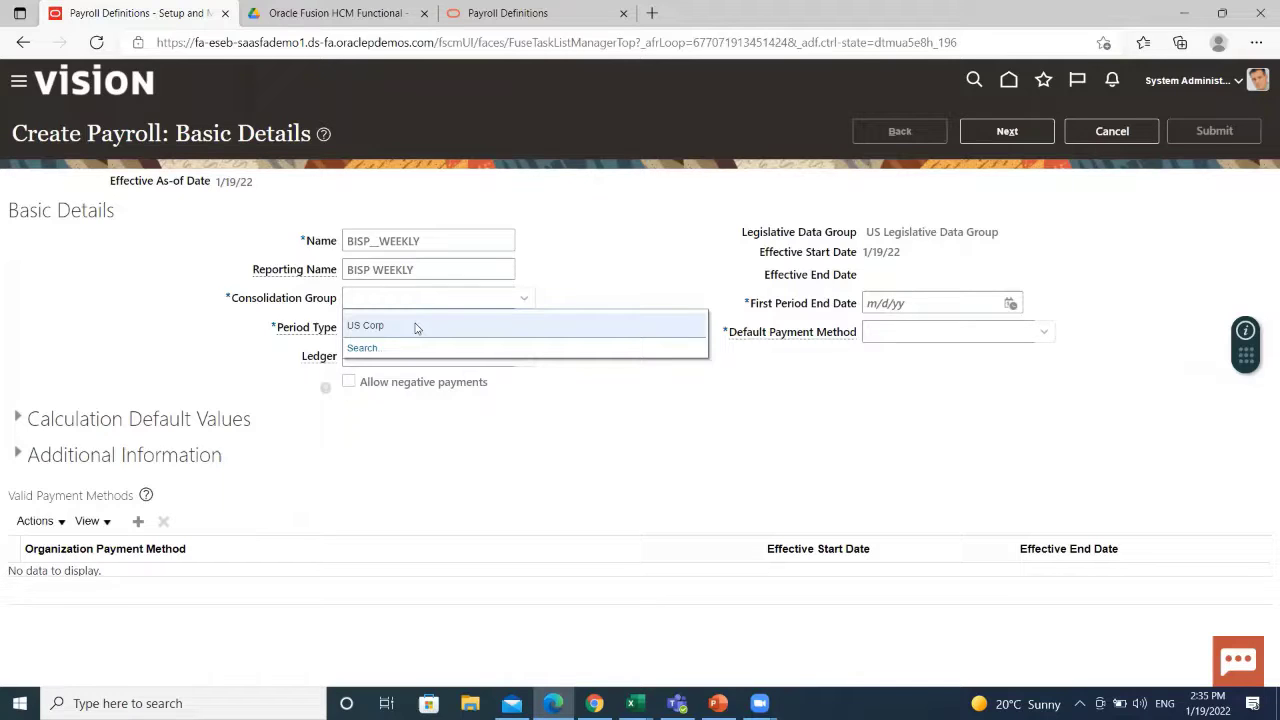
- Enter US Corp as the consolidation group and choose Weekly as the period type
key("Escape")
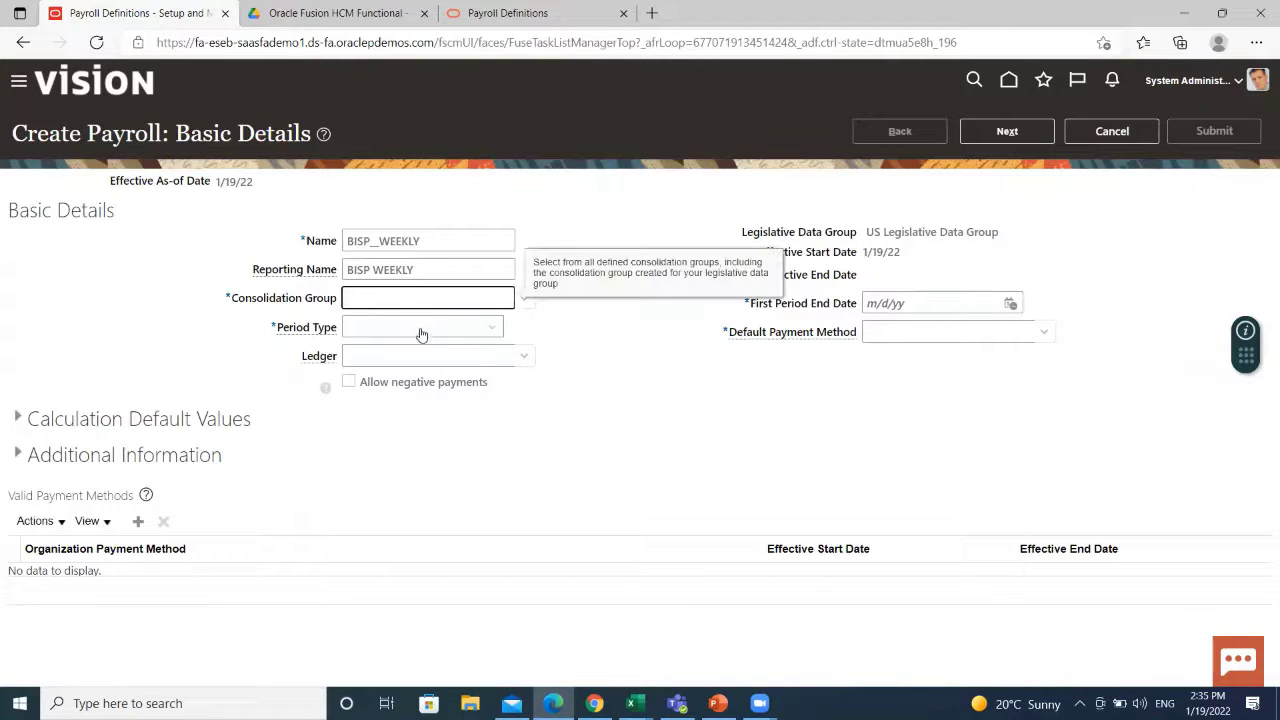
type("US Corp")
left_click(494, 328)
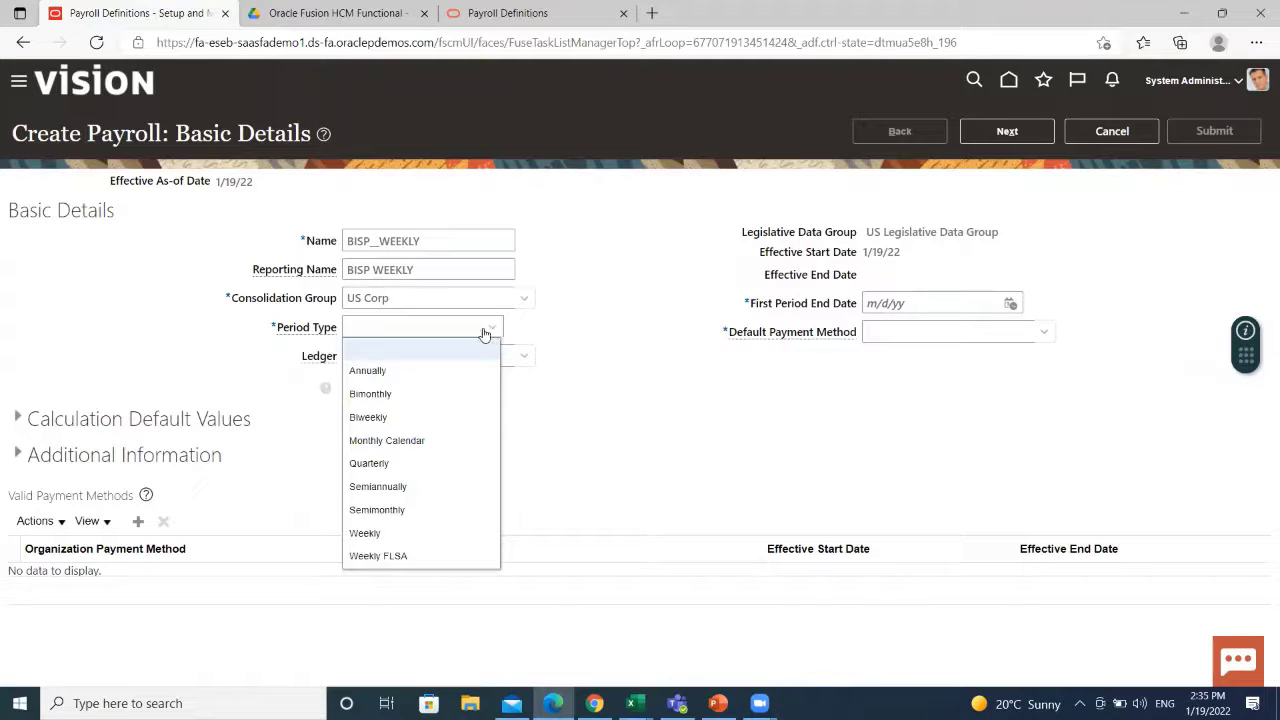
left_click(394, 532)
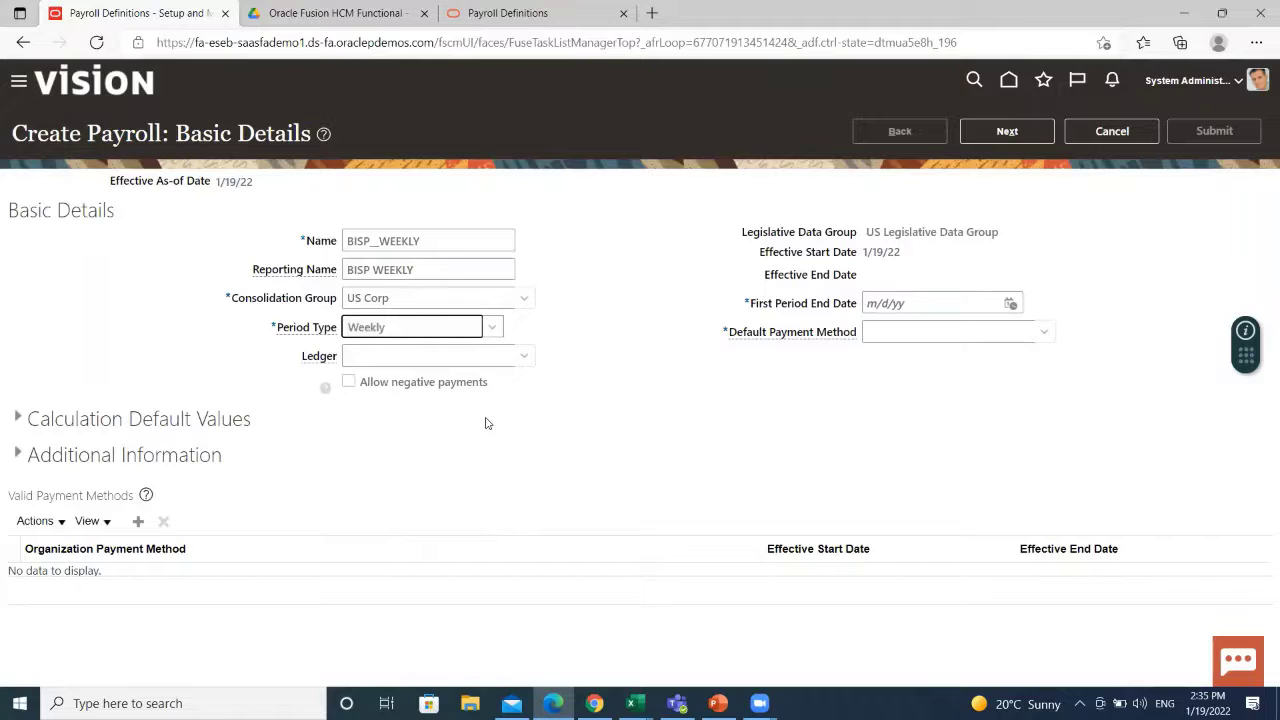
left_click(518, 356)
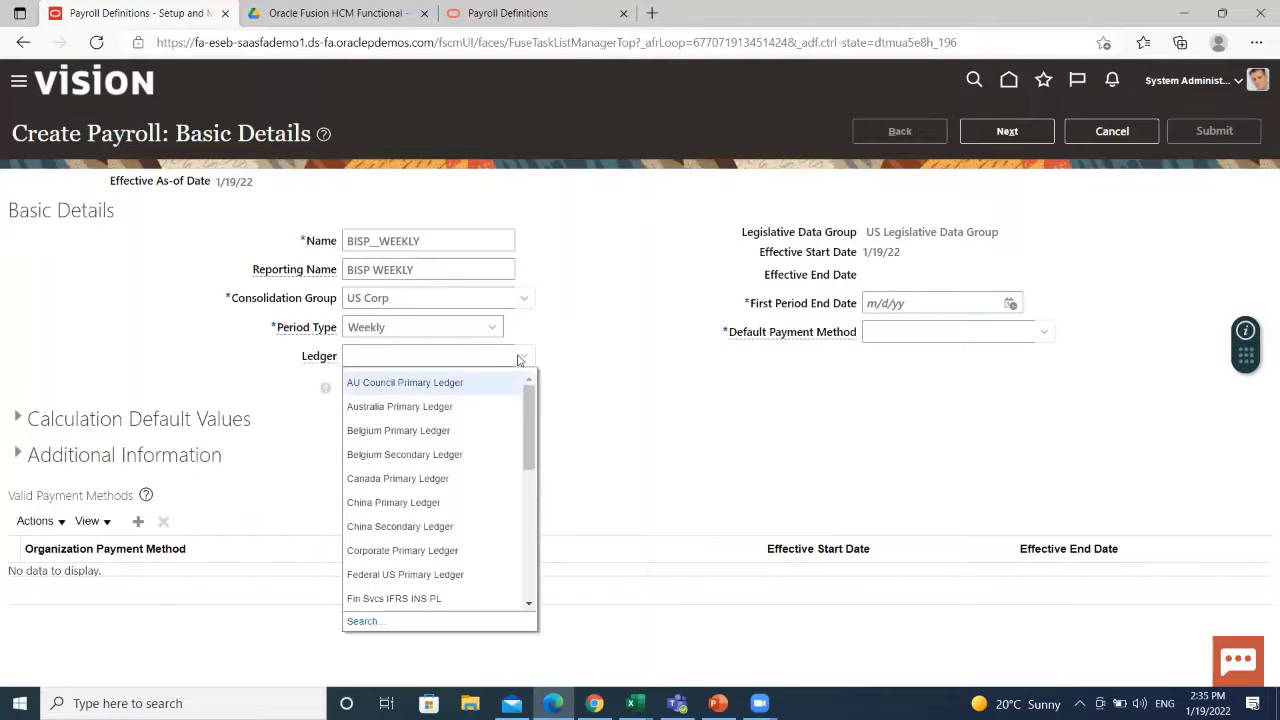
scroll(380, 502, "down", 3)
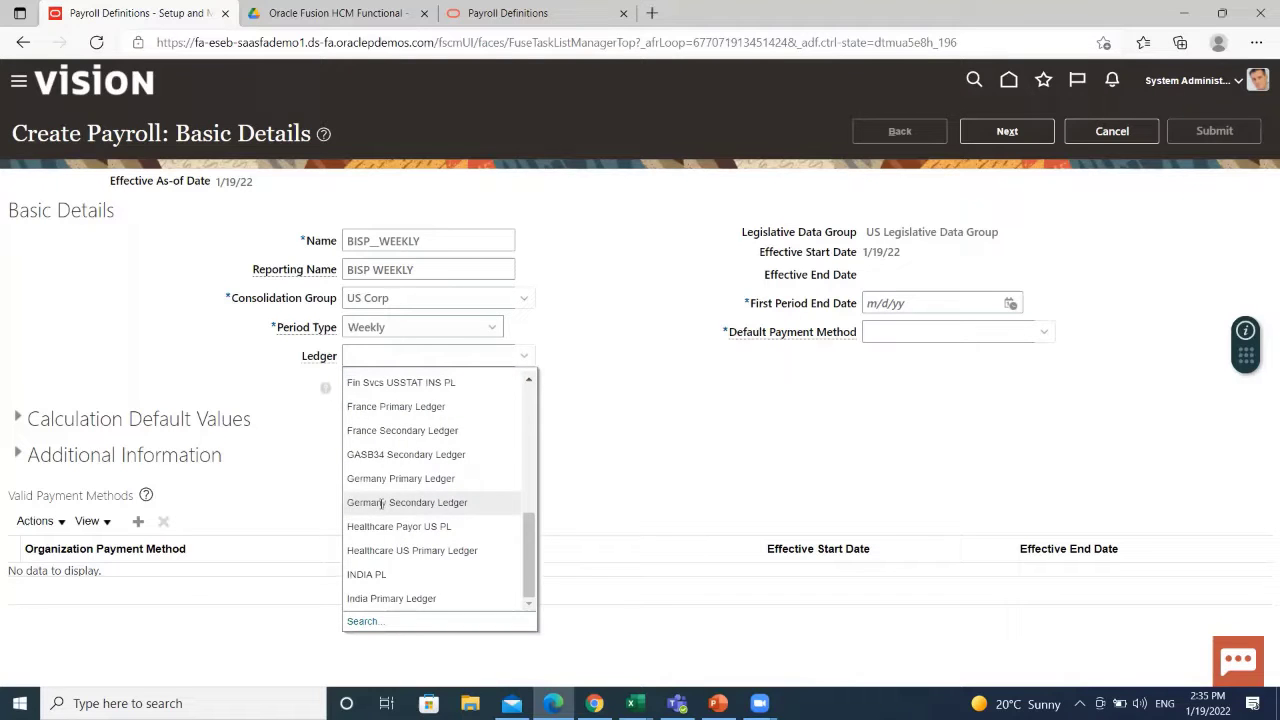
- Search ledgers for 'US' and assign US Primary Ledger to the payroll
left_click(364, 620)
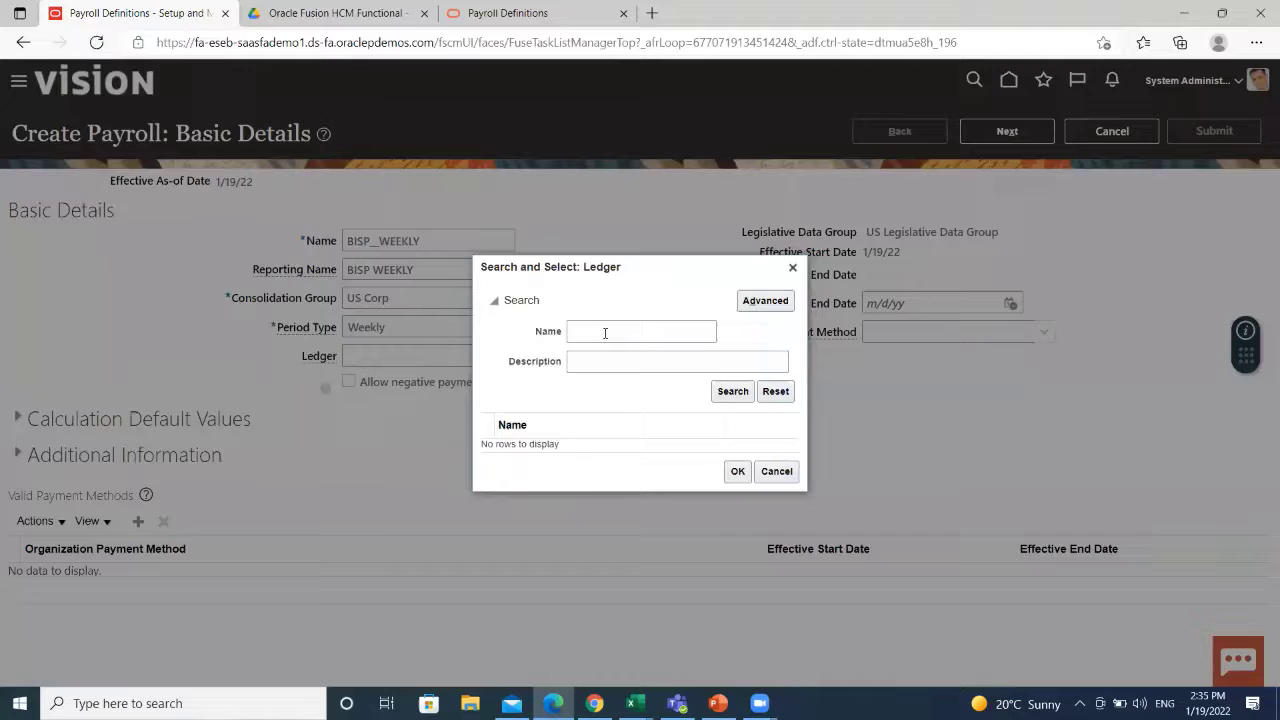
left_click(605, 330)
type("US")
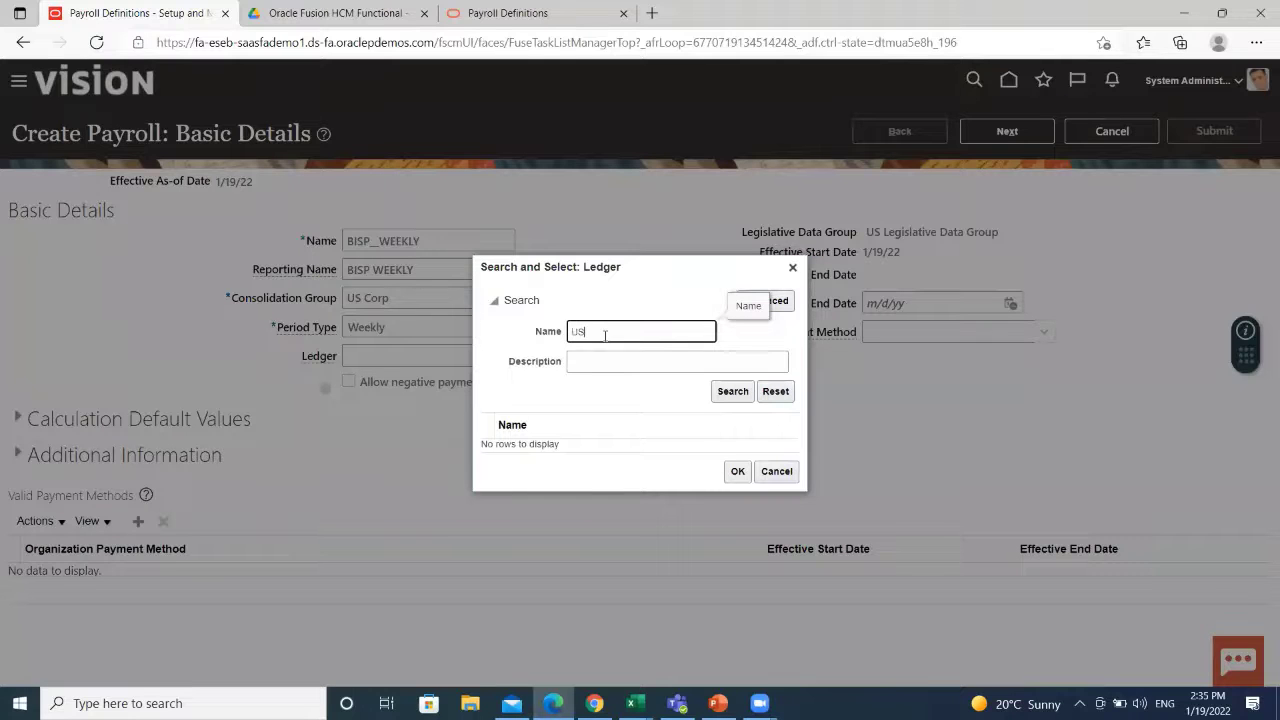
key("Return")
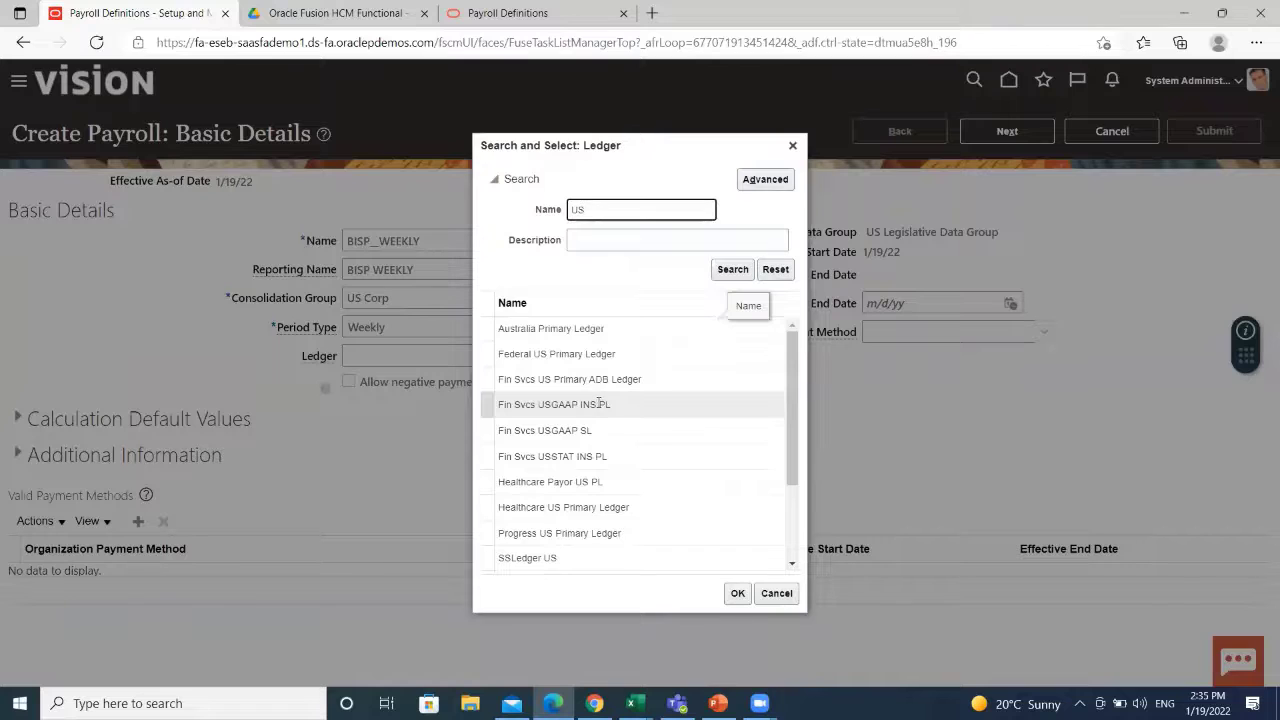
scroll(600, 404, "down", 3)
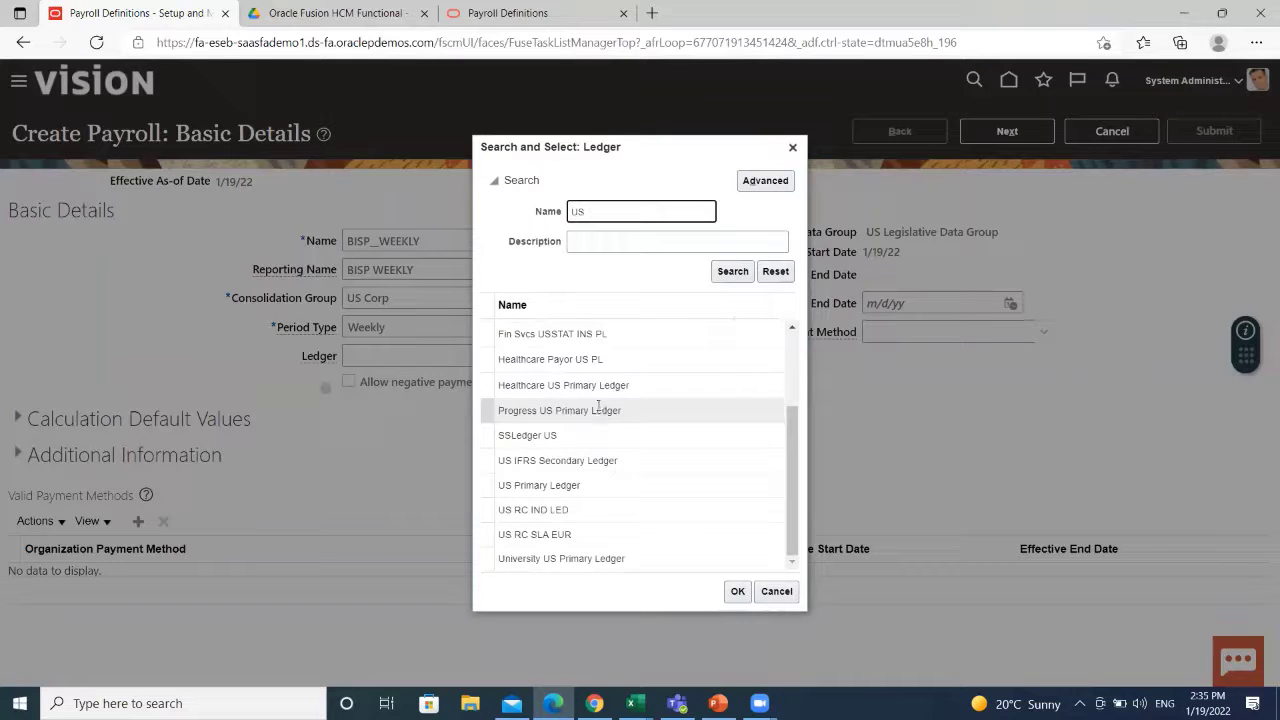
left_click(601, 487)
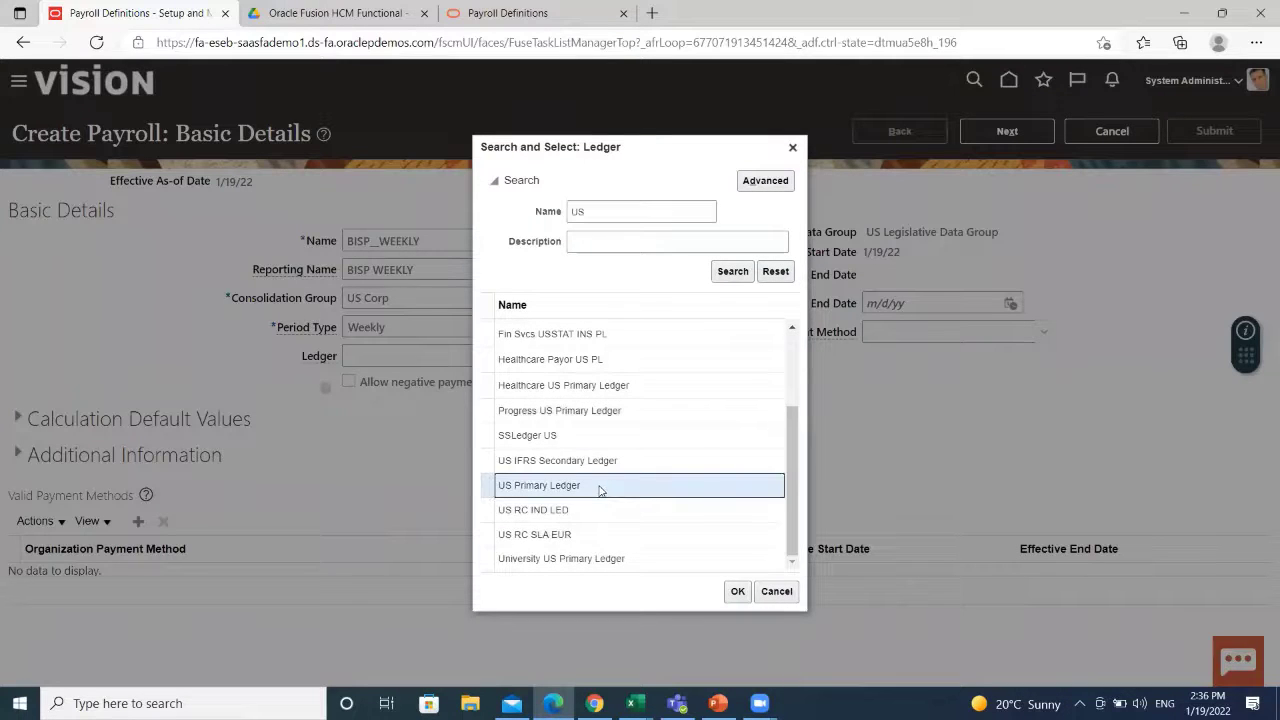
left_click(737, 591)
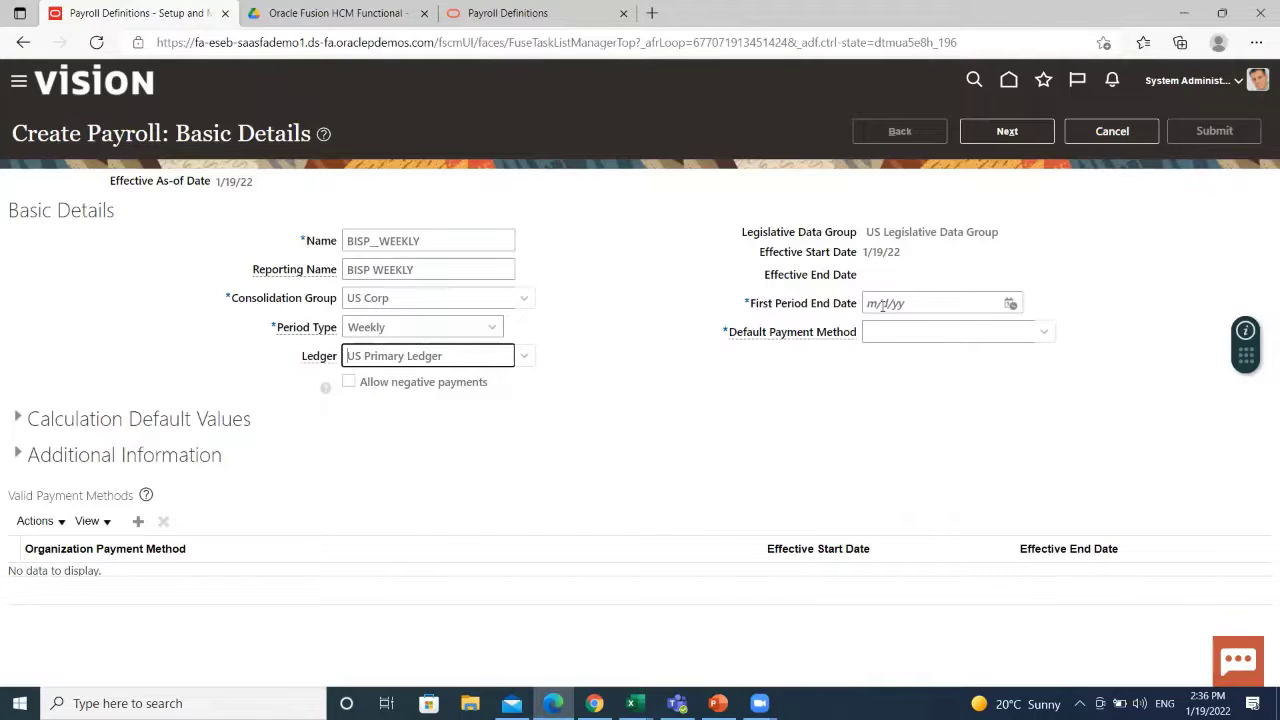
- Set the first period end date to 1/25/22 and the default payment method to Check
left_click(1011, 303)
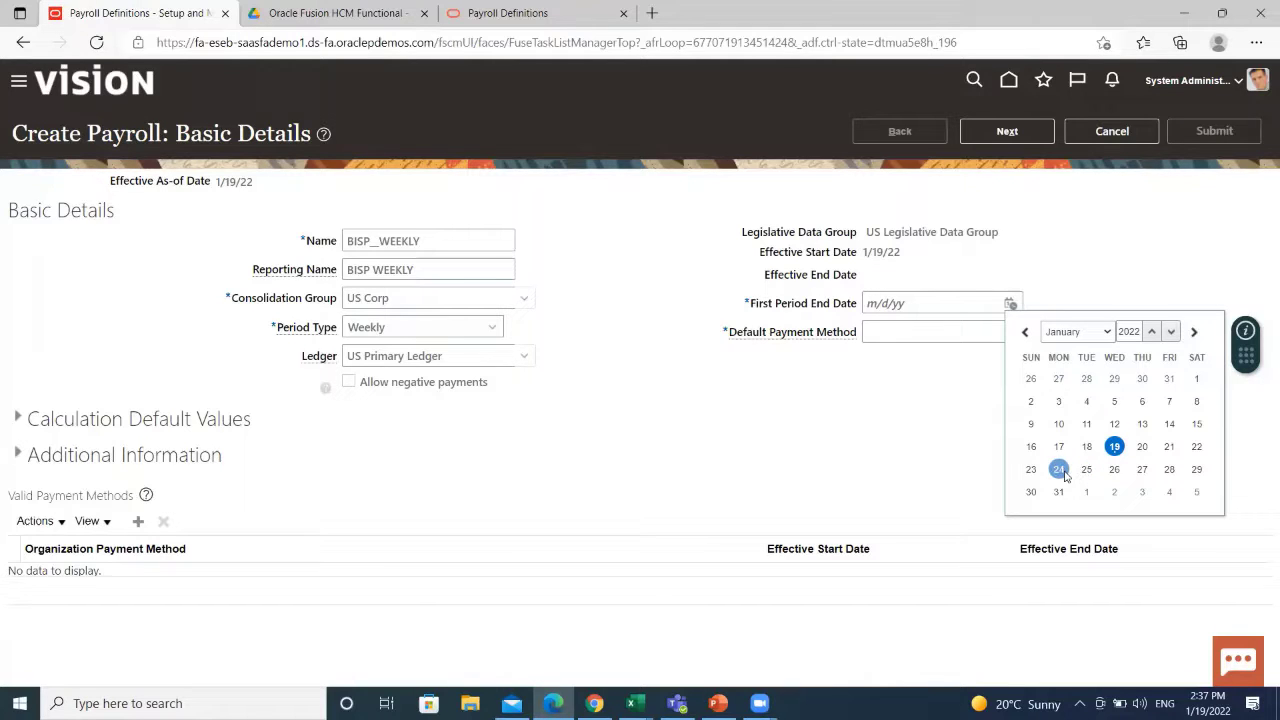
left_click(1087, 472)
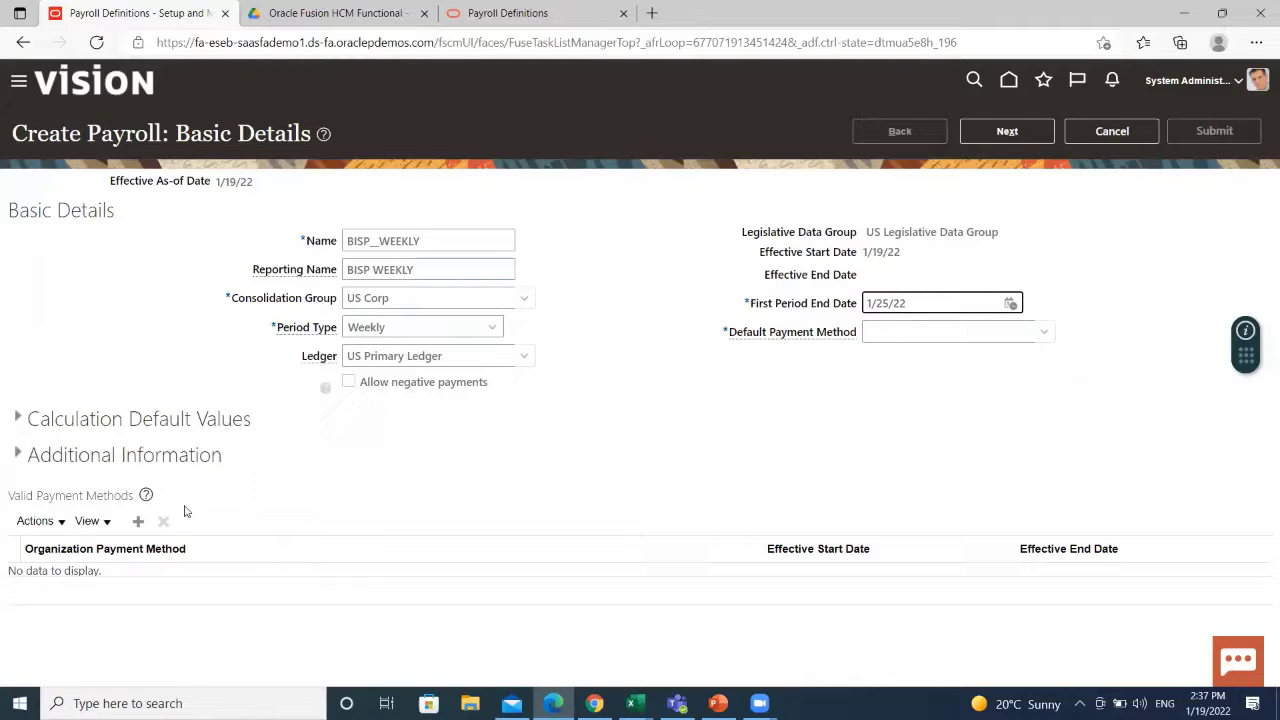
left_click(1043, 330)
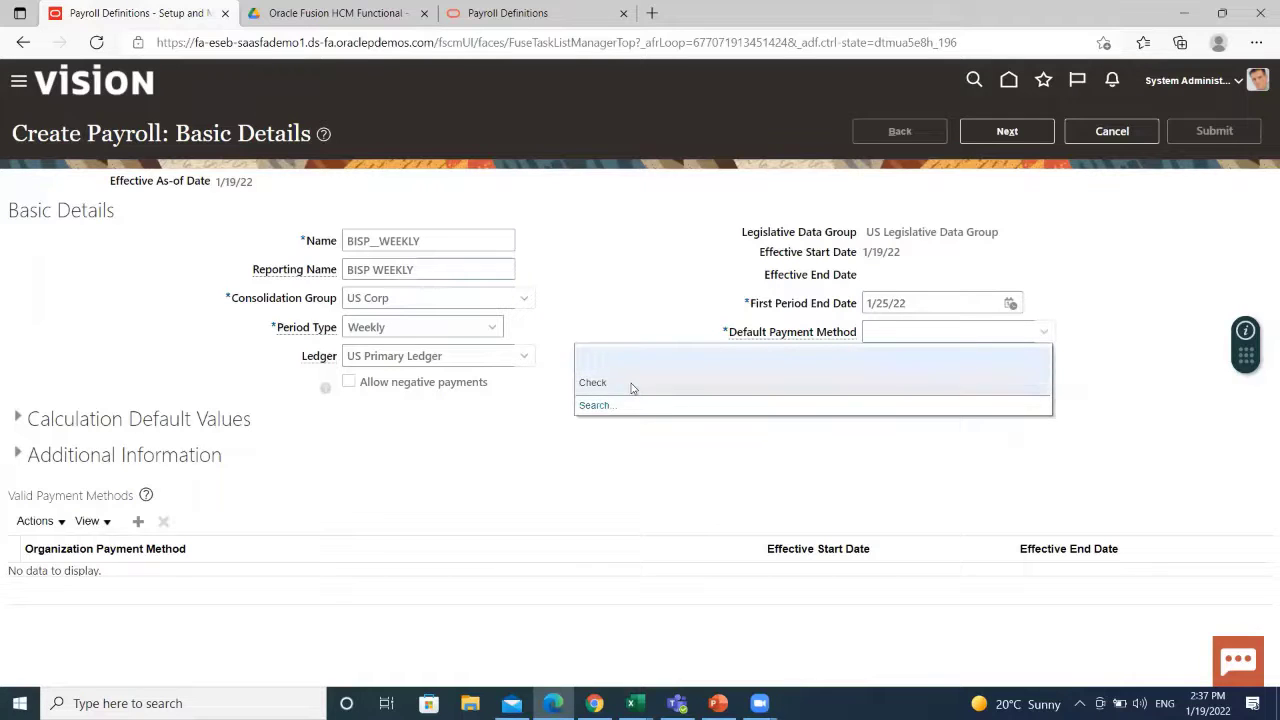
left_click(588, 384)
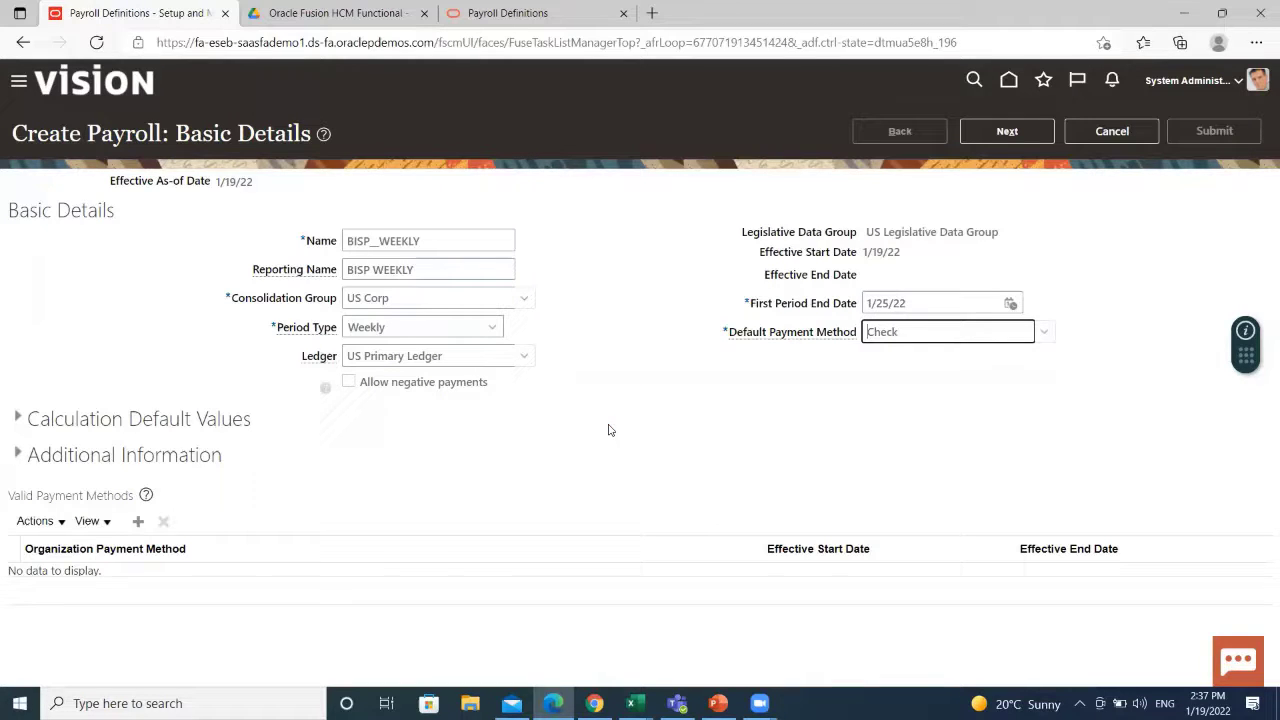
- Add a valid payment method row set to Check
left_click(137, 522)
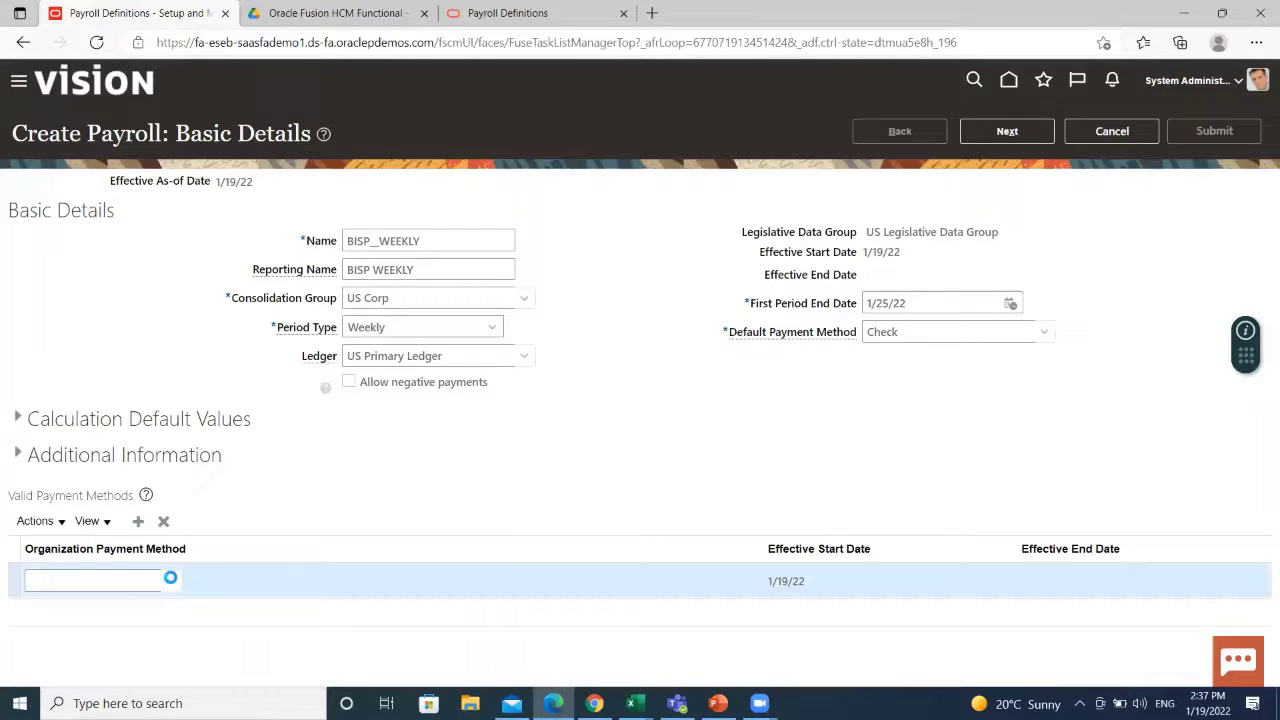
left_click(171, 580)
left_click(77, 507)
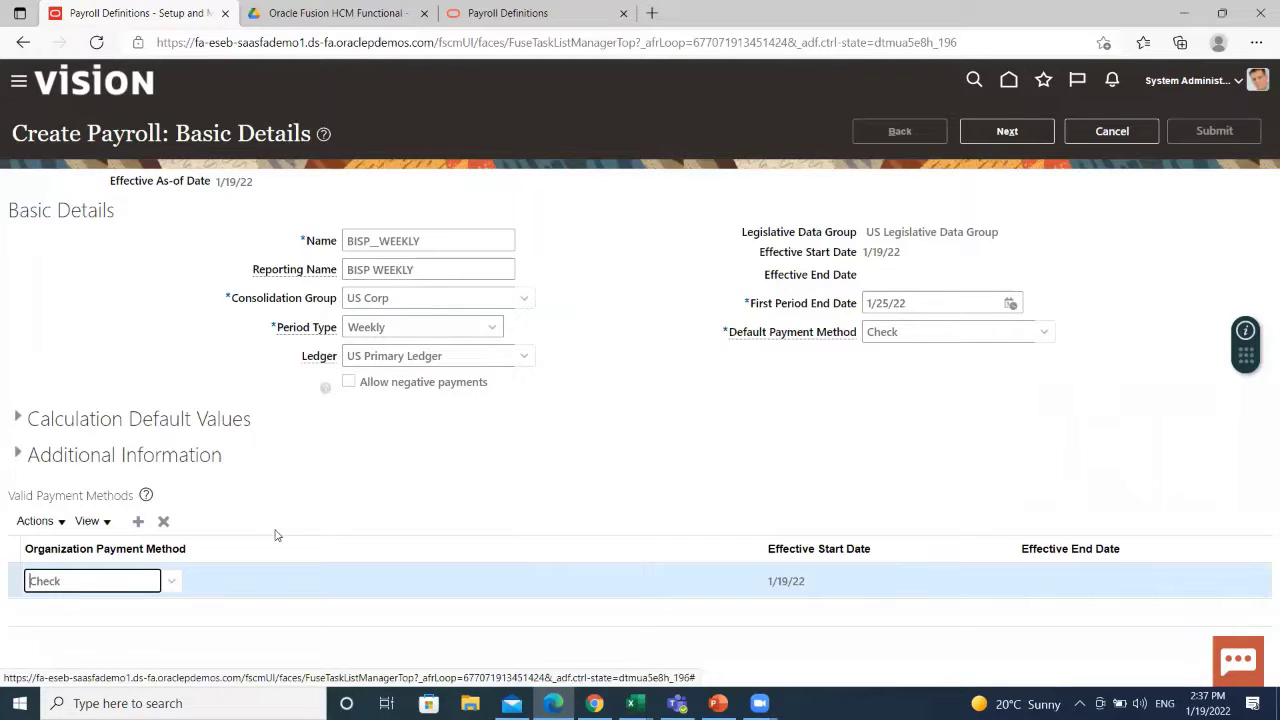
- Advance to Payroll Offsets and change Number of Years to 5
left_click(1007, 132)
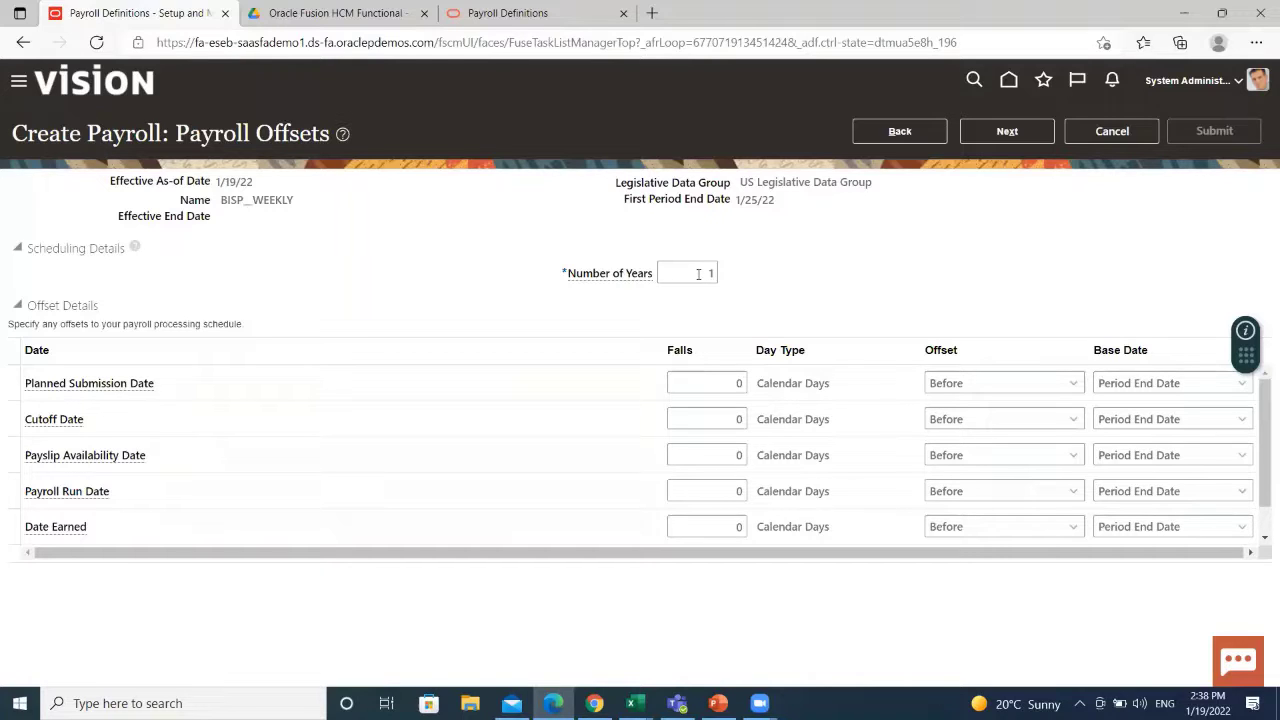
left_click(698, 273)
double_click(712, 273)
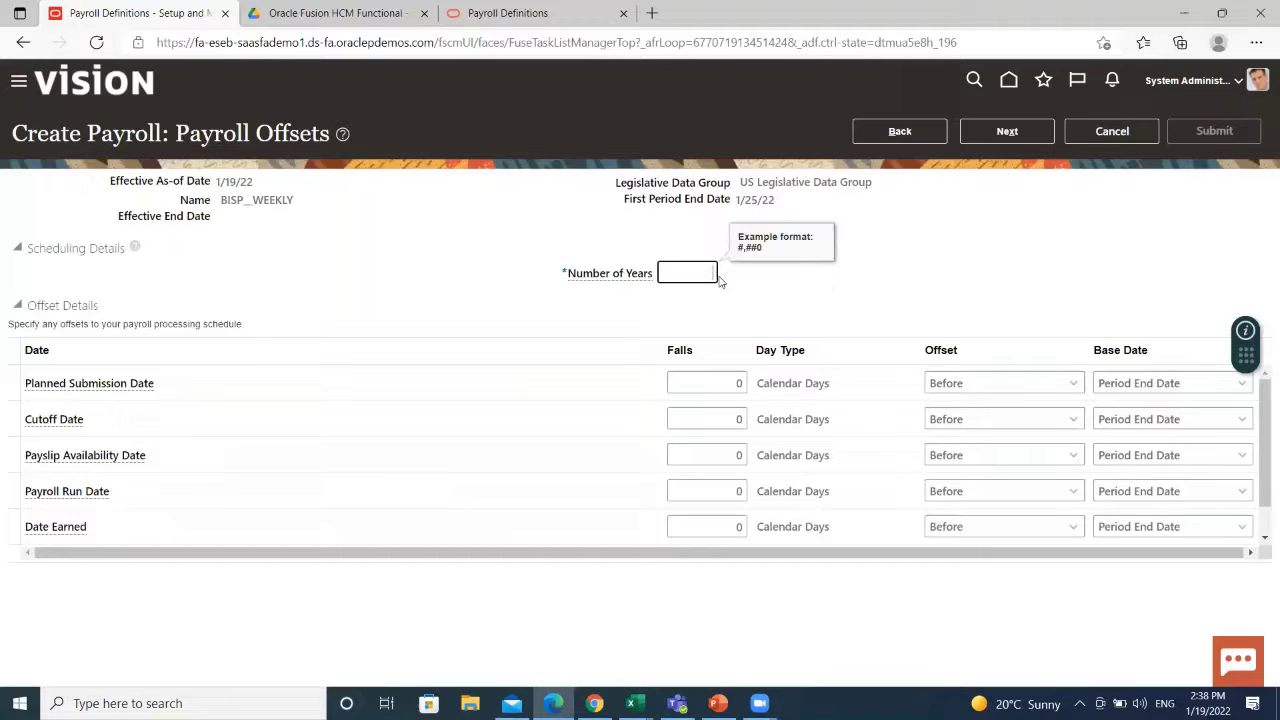
type("5")
left_click(414, 274)
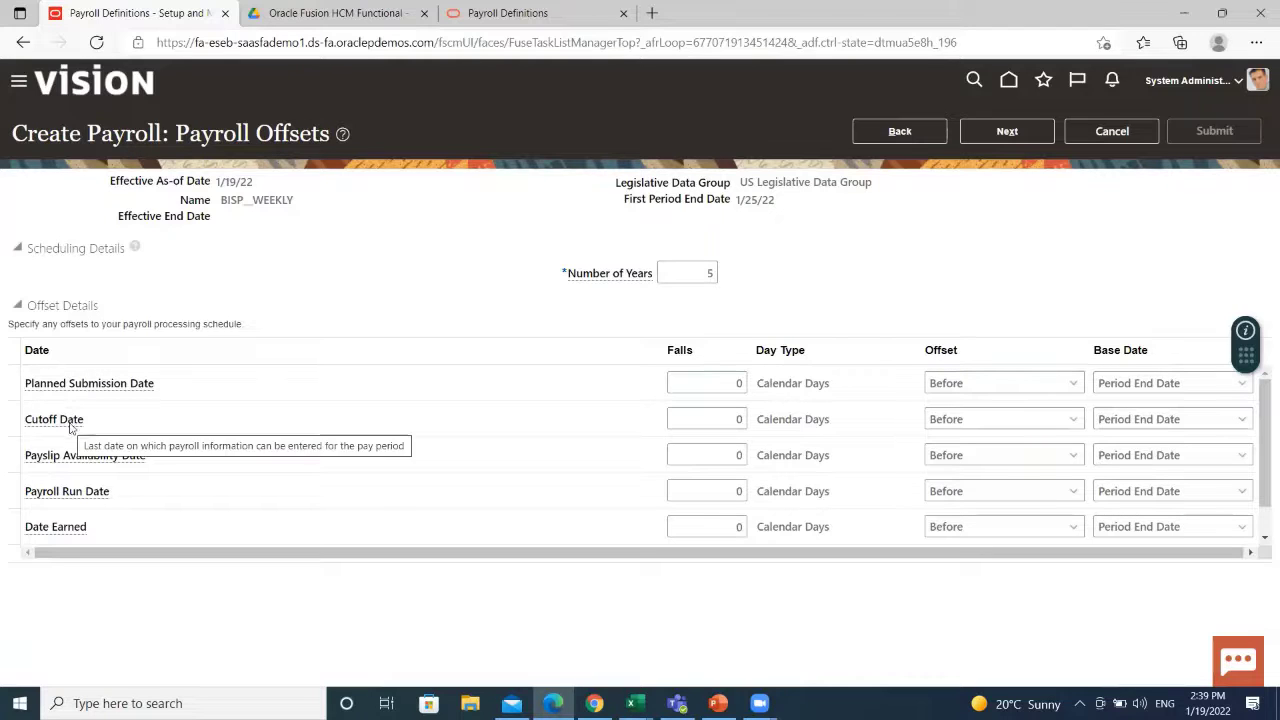
mouse_move(70, 426)
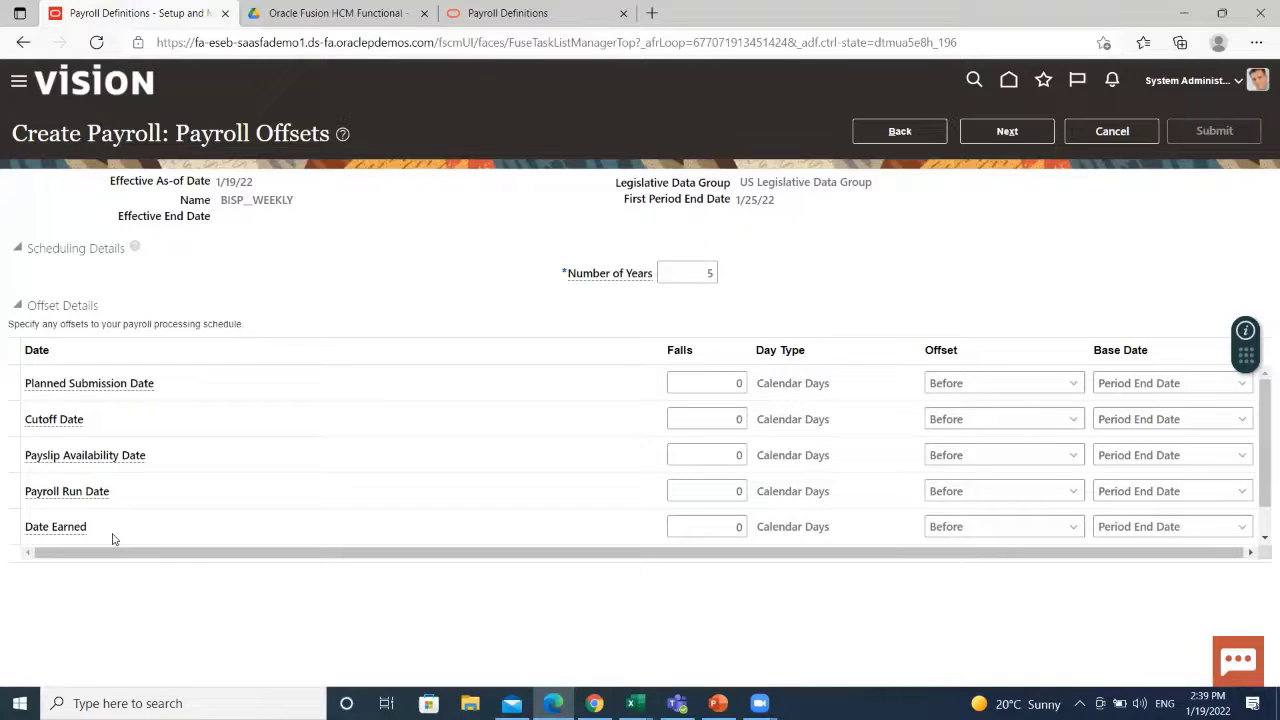
scroll(112, 538, "down", 1)
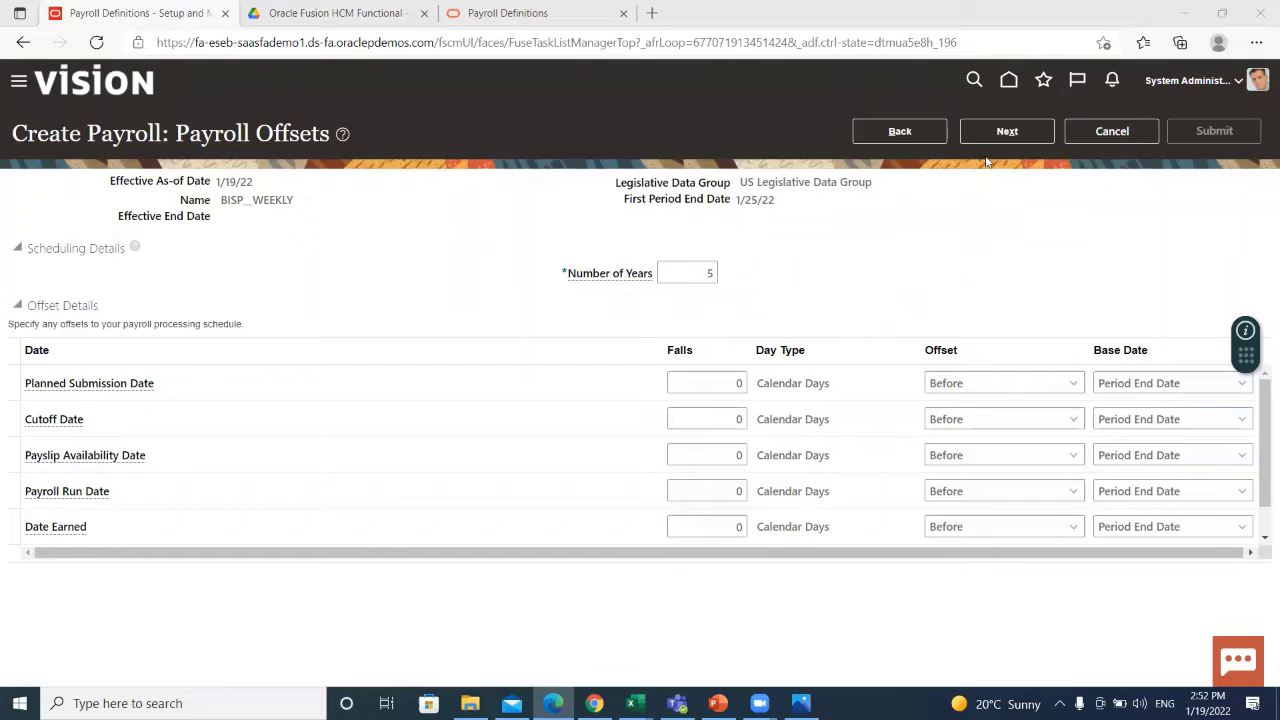
- Advance to the Payroll Calendar and review the weekly periods starting 1/19/22–1/25/22
left_click(1006, 131)
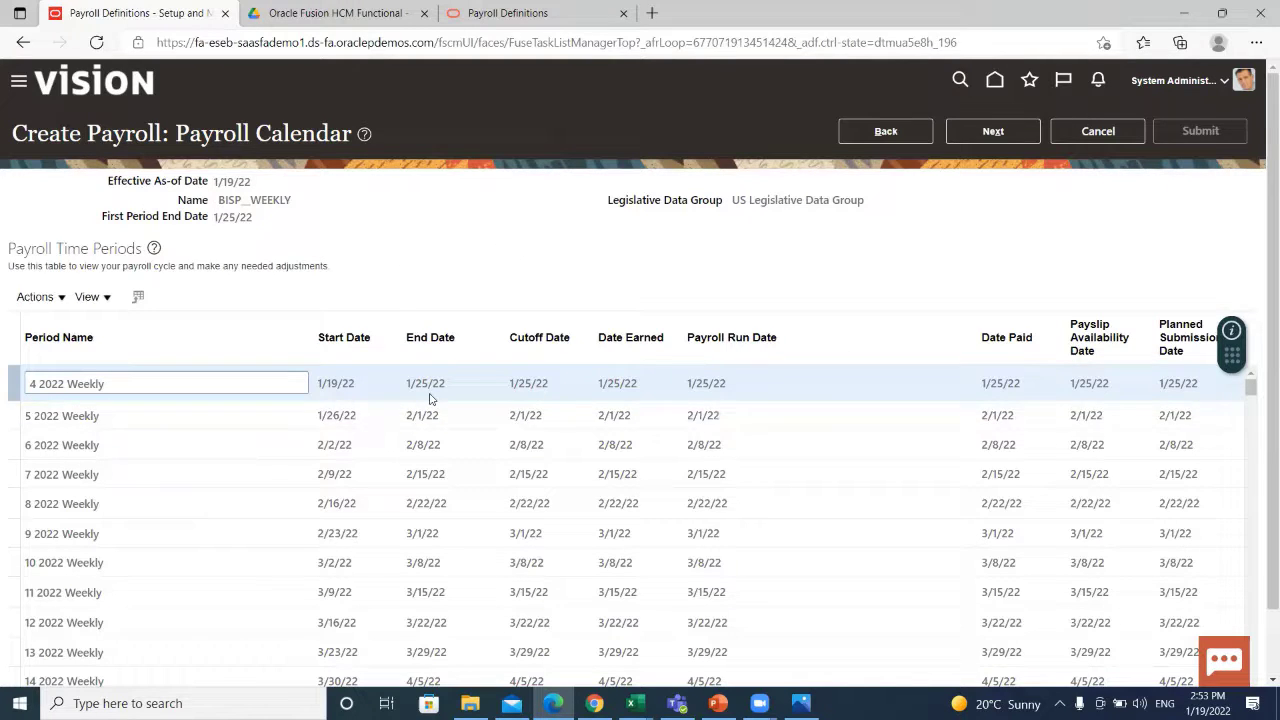
left_click(342, 482)
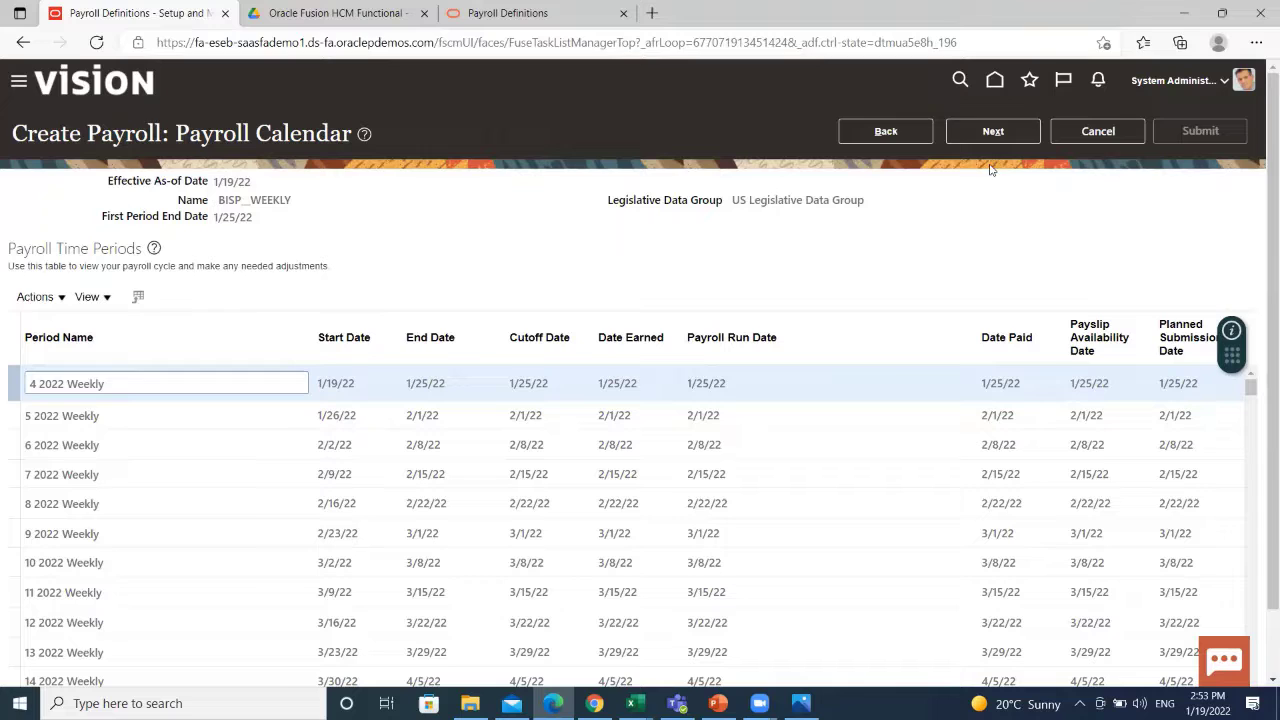
- Advance to Costing of Payroll, showing cost account defaults 101, 10, 000, 000
left_click(1003, 134)
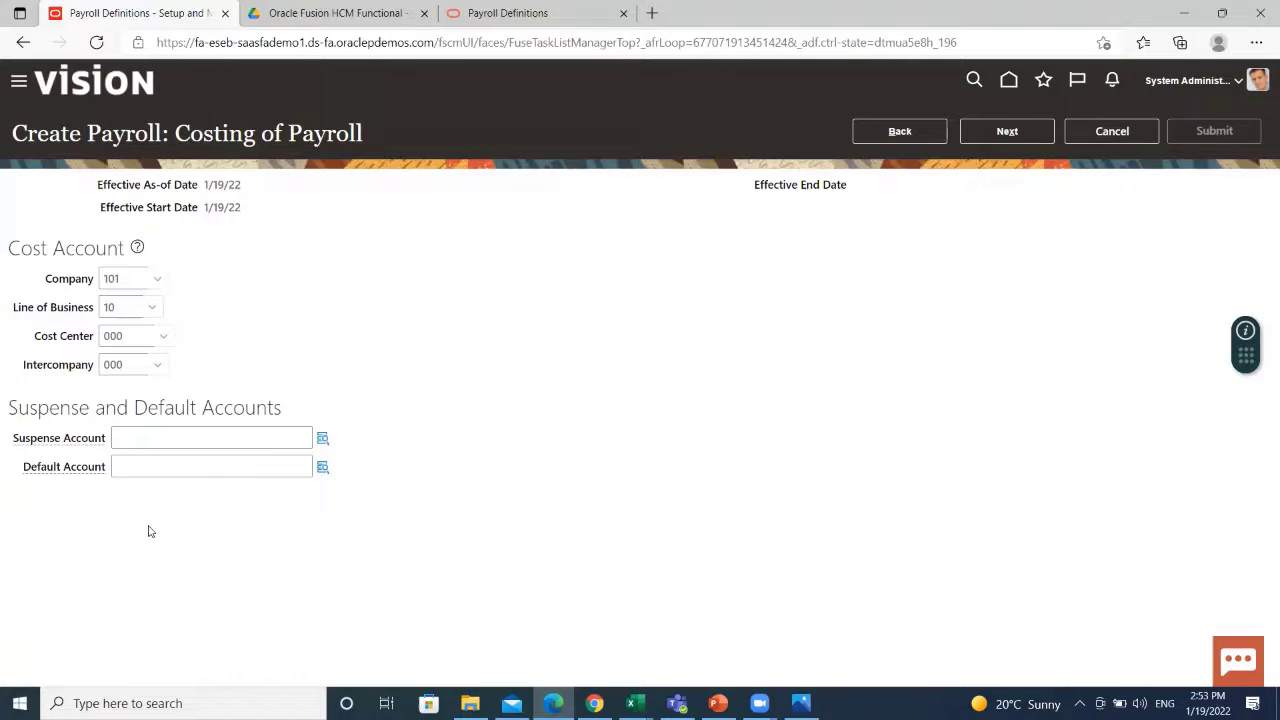
- Review the BISP_WEEKLY payroll summary and submit it
left_click(1010, 133)
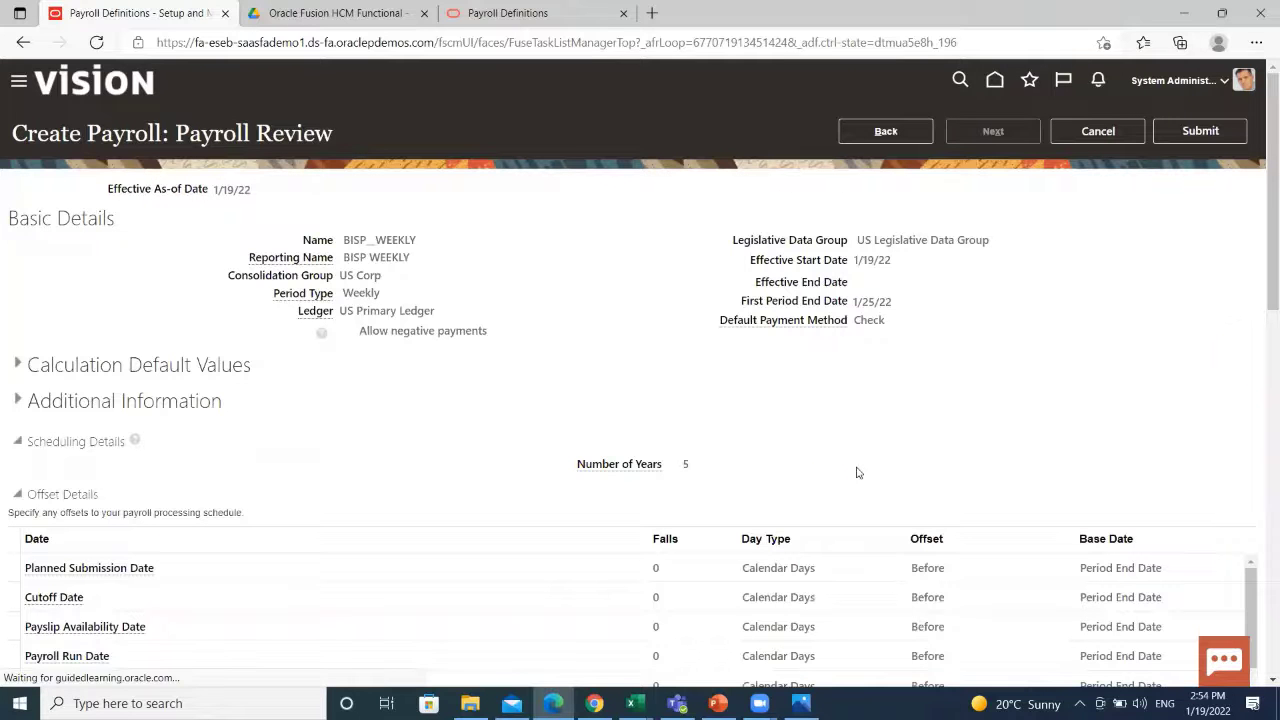
scroll(549, 372, "down", 1)
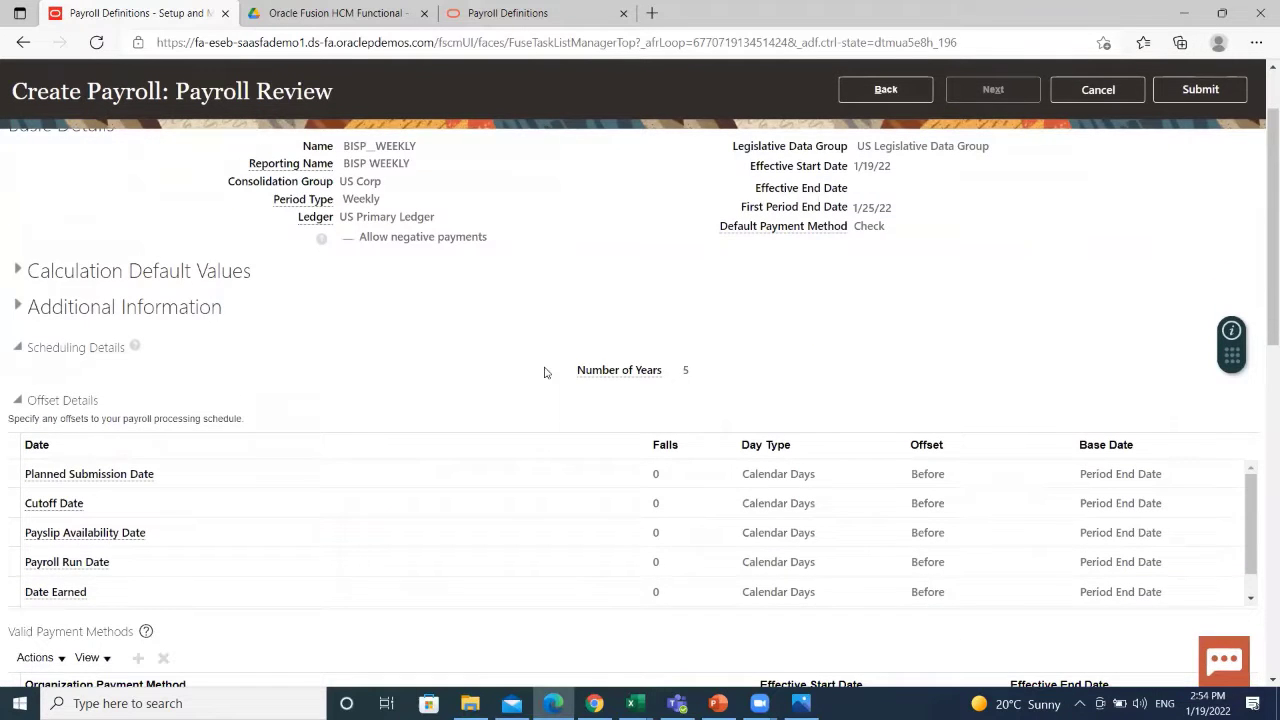
scroll(590, 372, "down", 3)
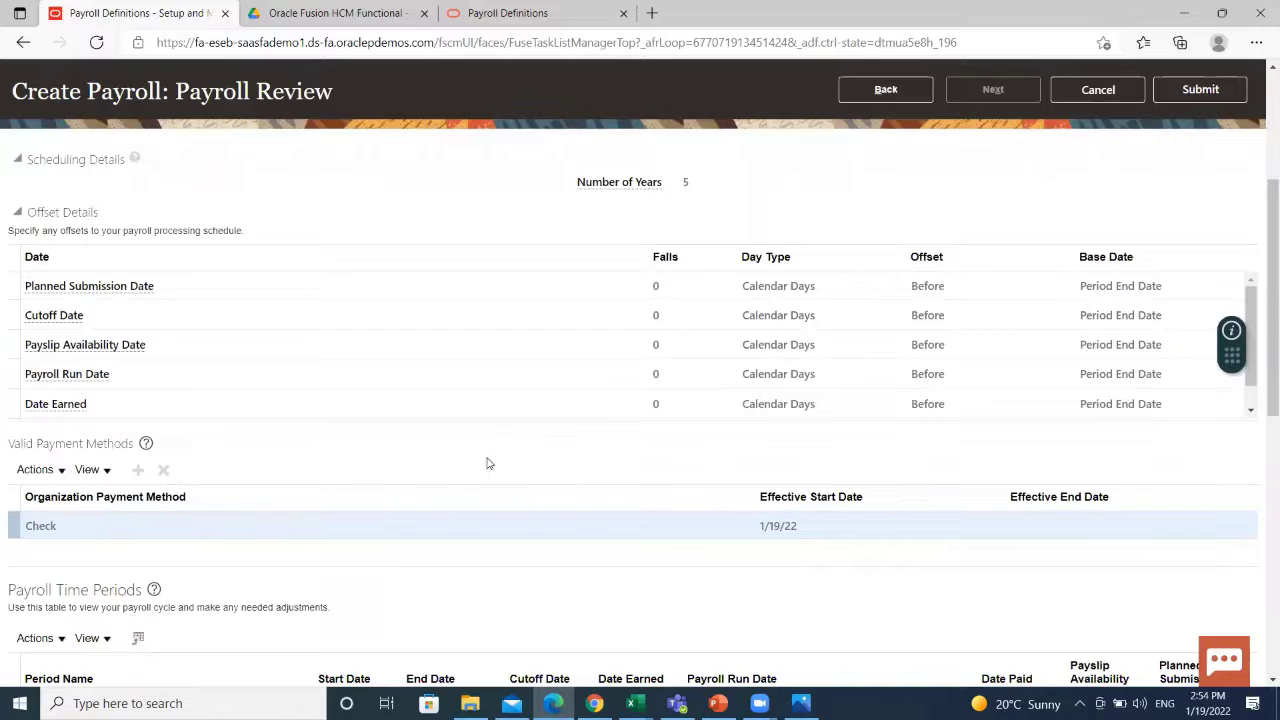
scroll(488, 463, "up", 1)
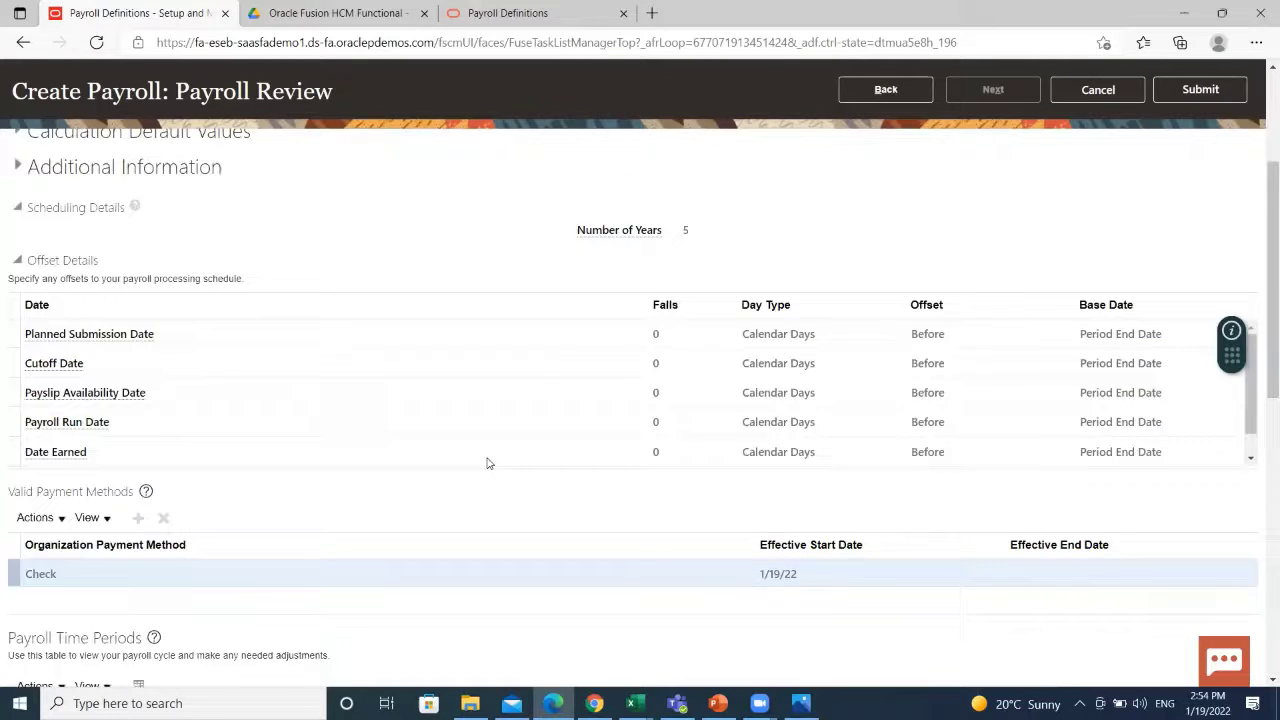
scroll(488, 463, "up", 2)
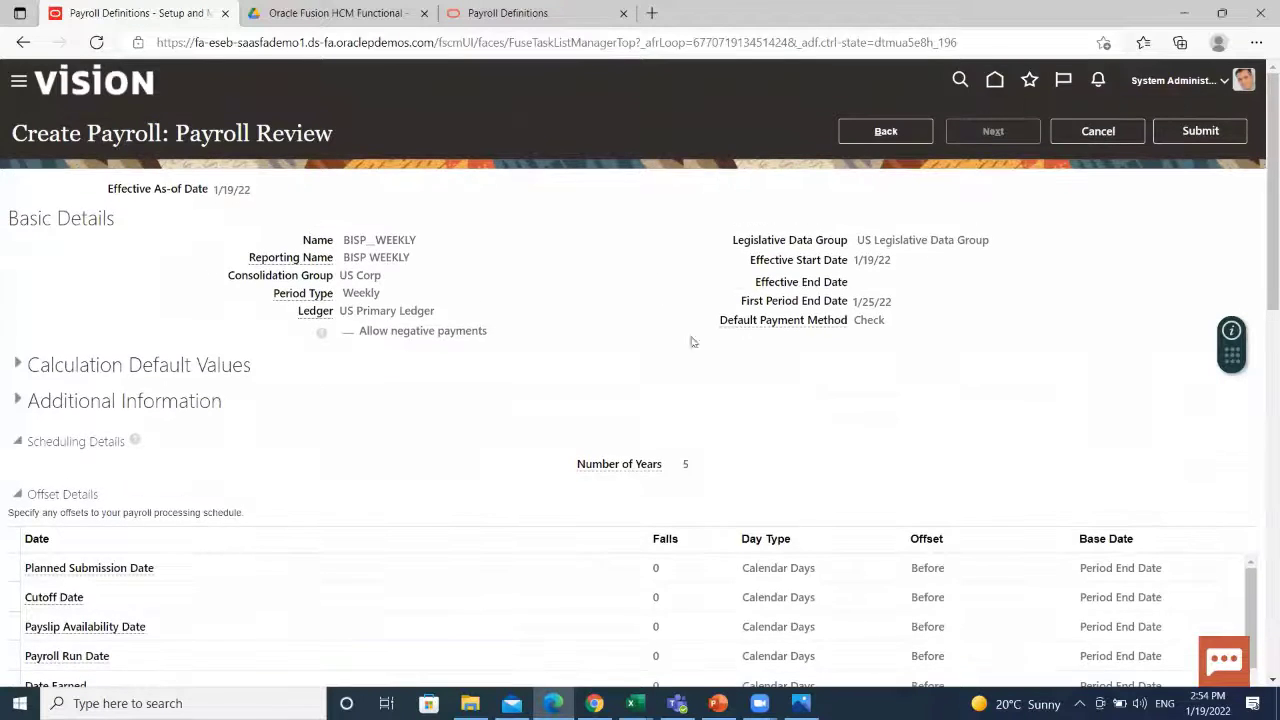
left_click(1205, 131)
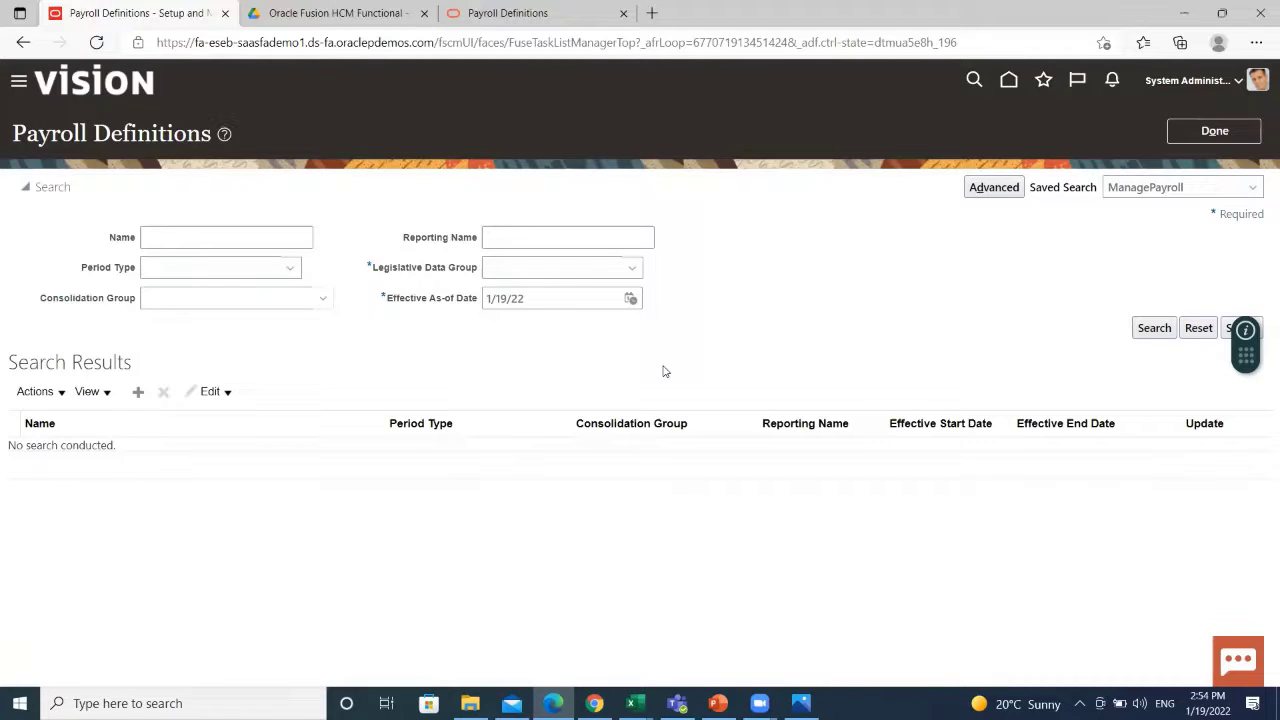
- Close Payroll Definitions, confirm leaving the page, and go back to the home page
left_click(1229, 131)
left_click(1245, 122)
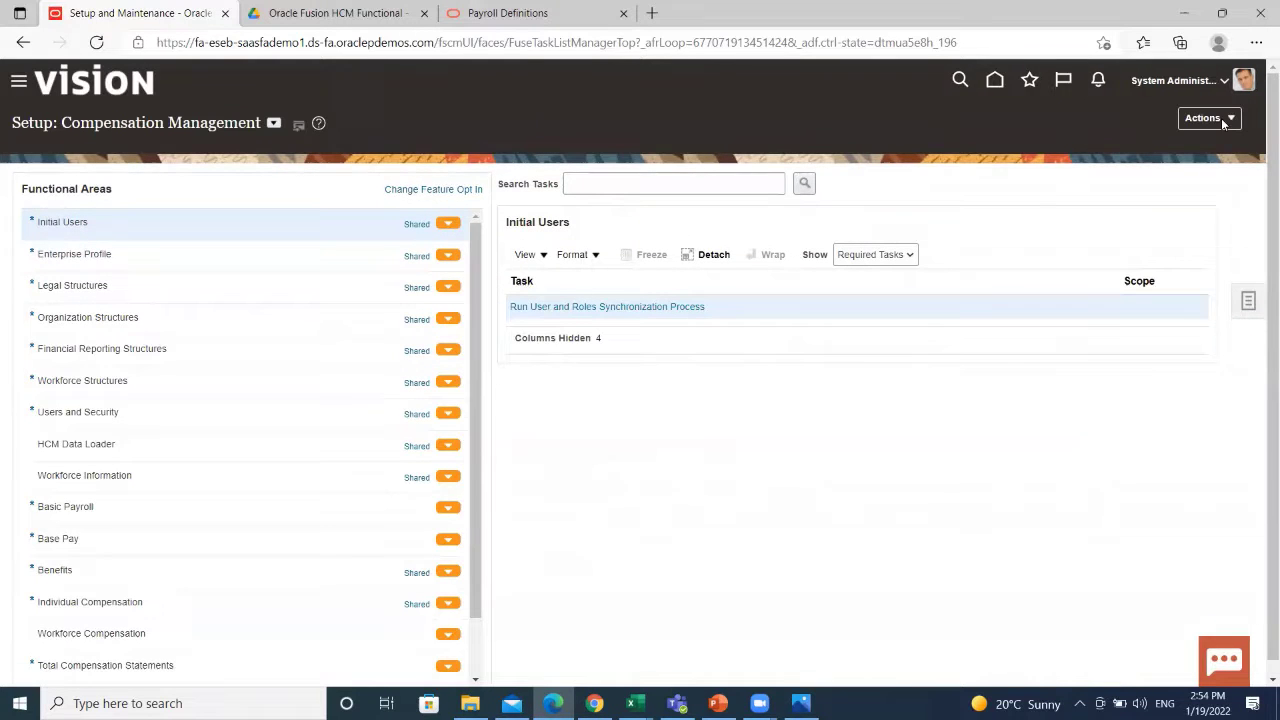
left_click(995, 83)
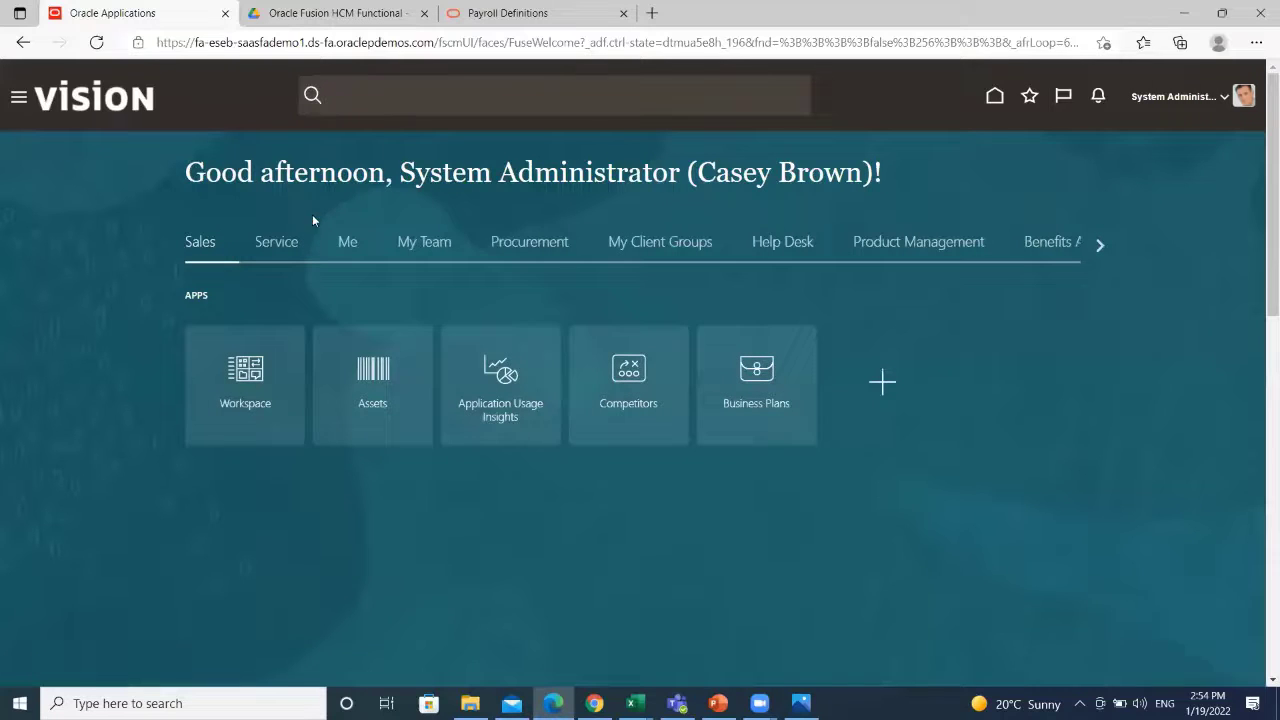
- Open Person Management from My Client Groups and search by the employee's first name
left_click(347, 243)
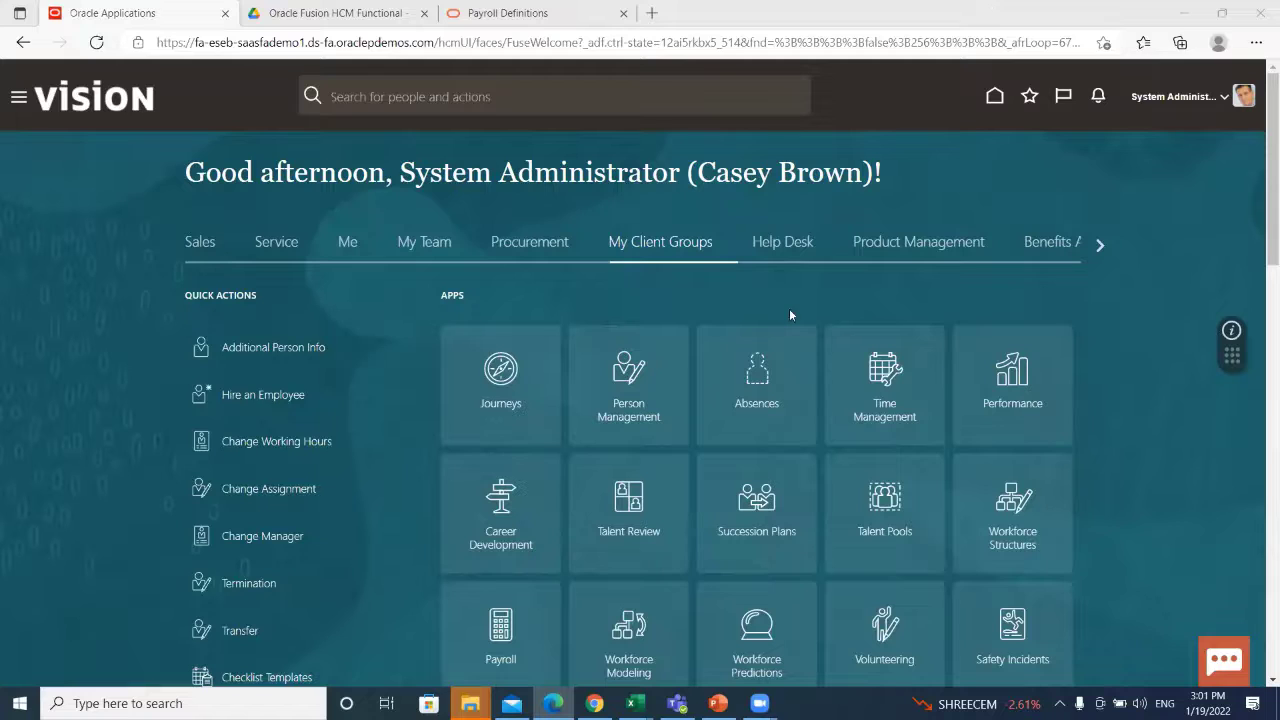
left_click(632, 383)
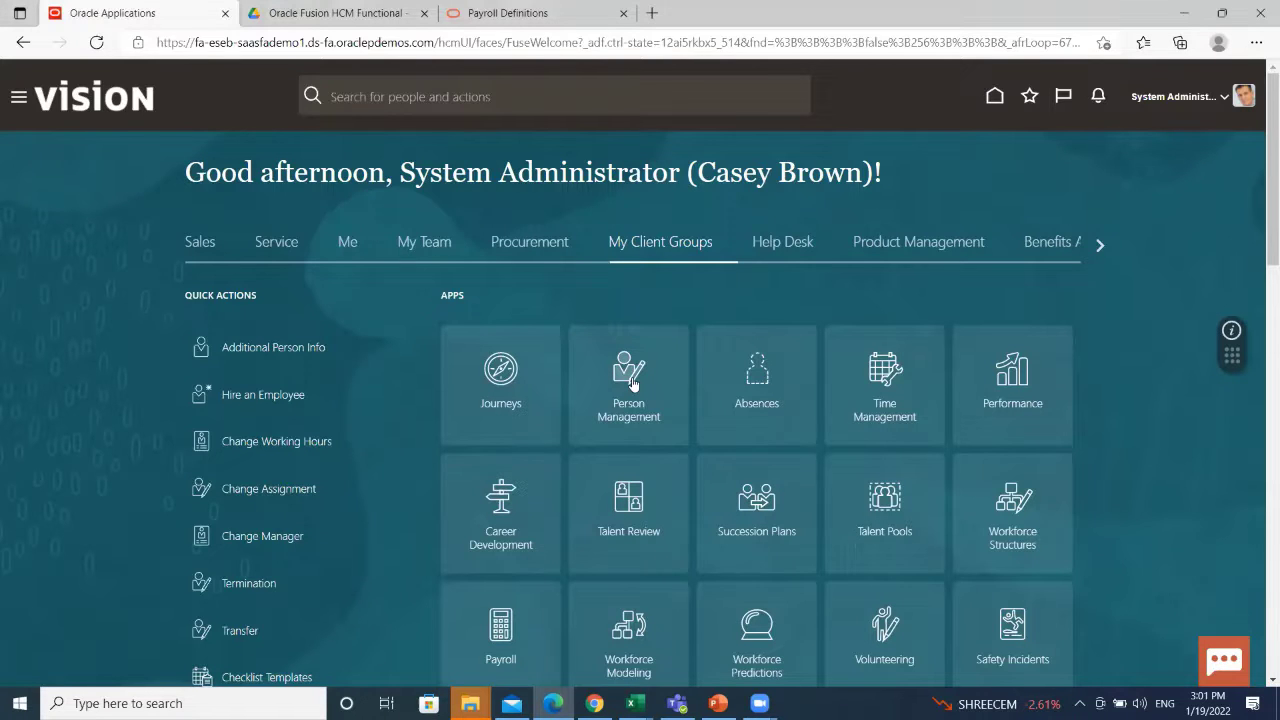
left_click(632, 383)
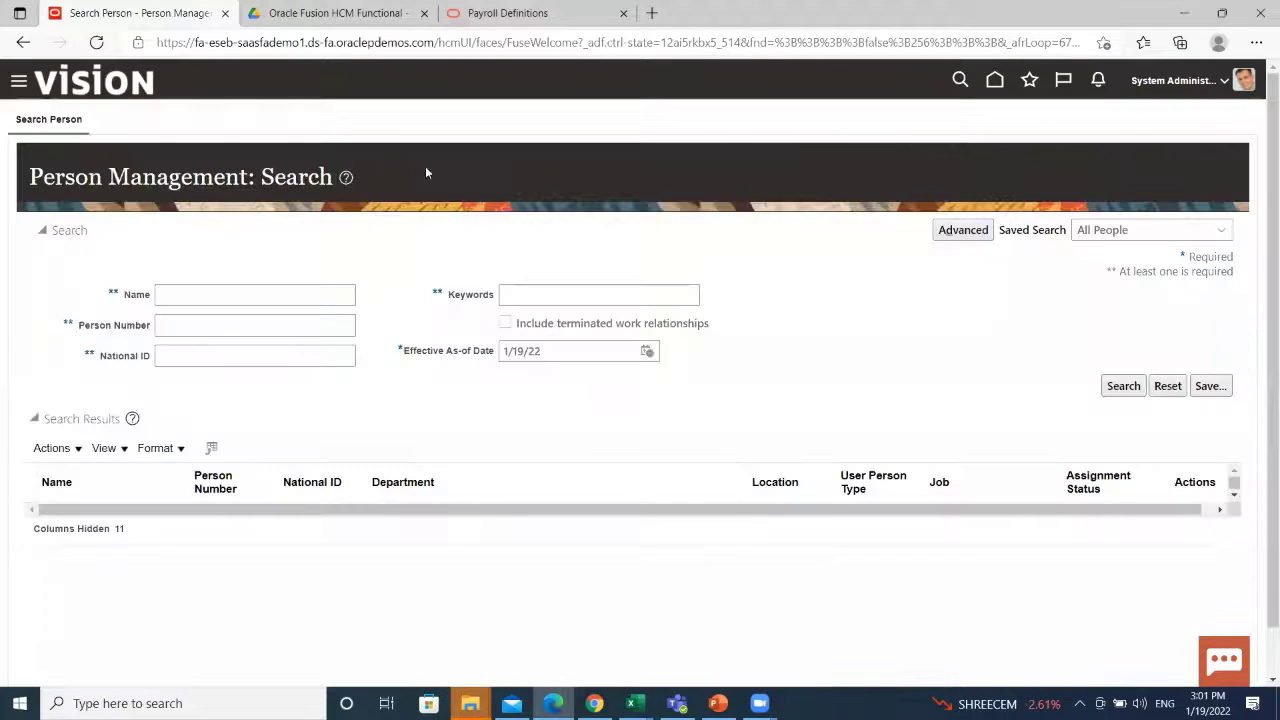
left_click(225, 290)
type("JAMES")
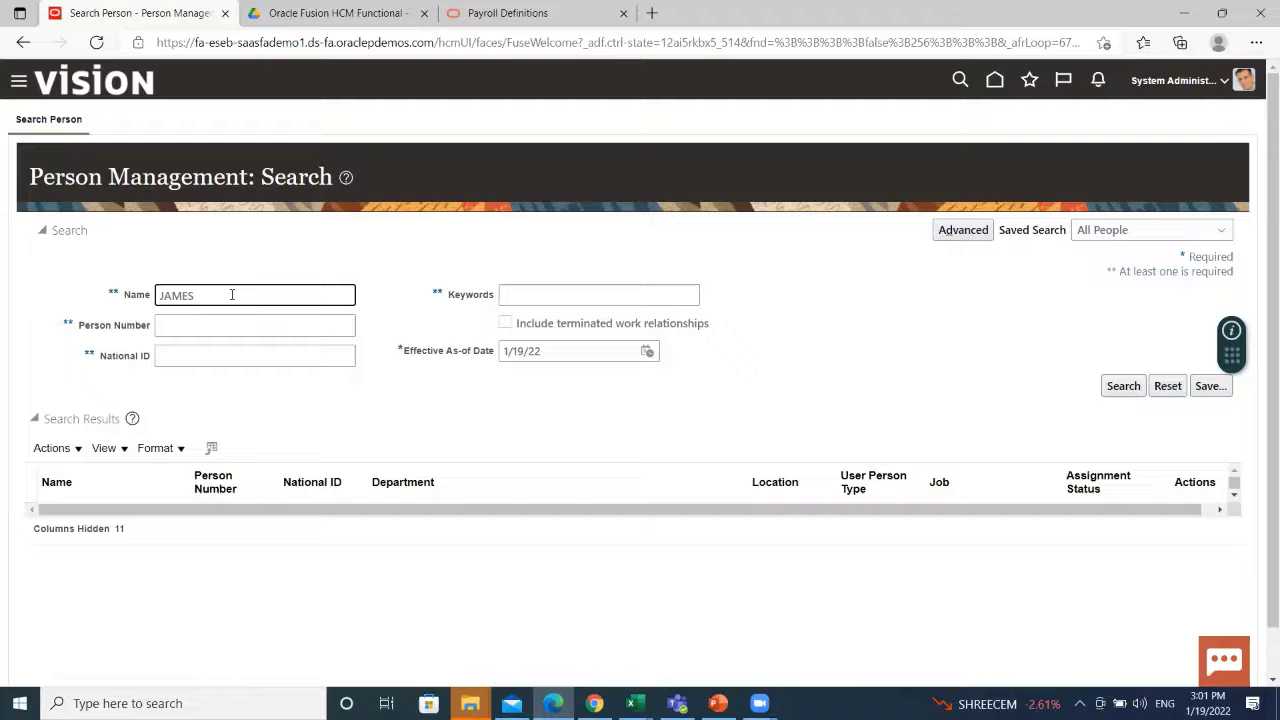
key("Return")
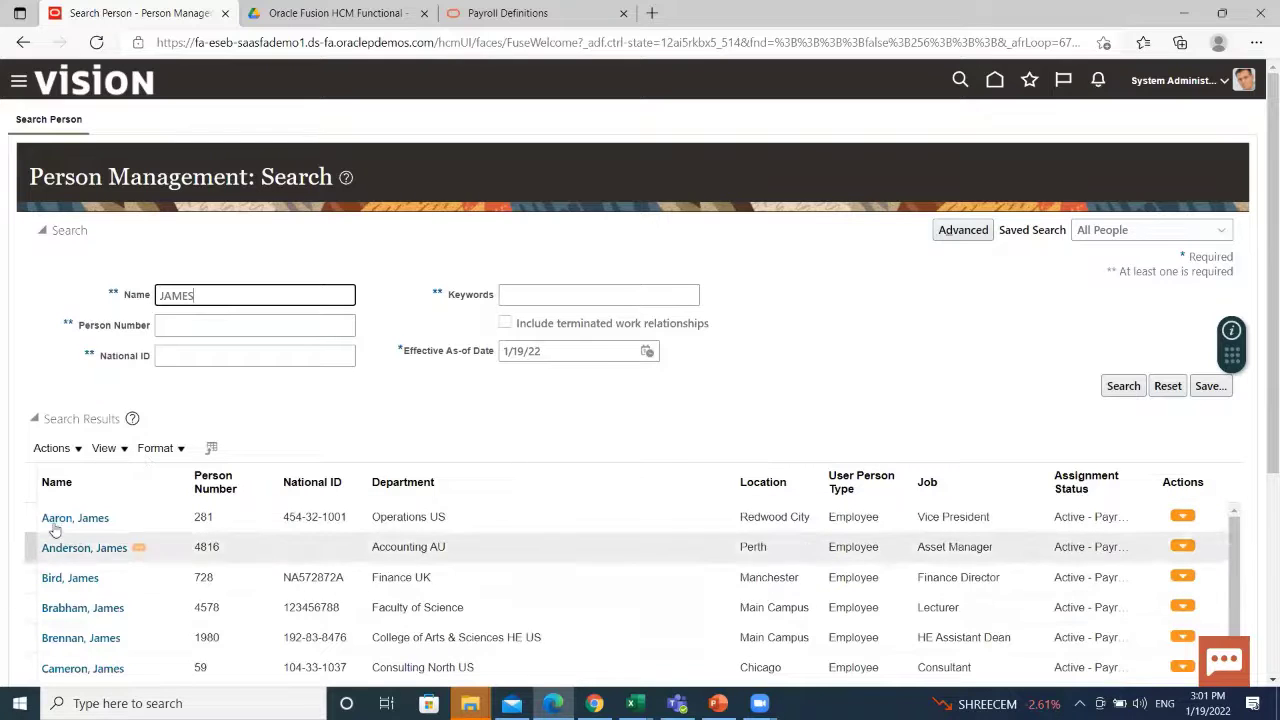
- Open Payroll Relationships for the Operations US vice president and scroll to Payroll Details
left_click(1183, 518)
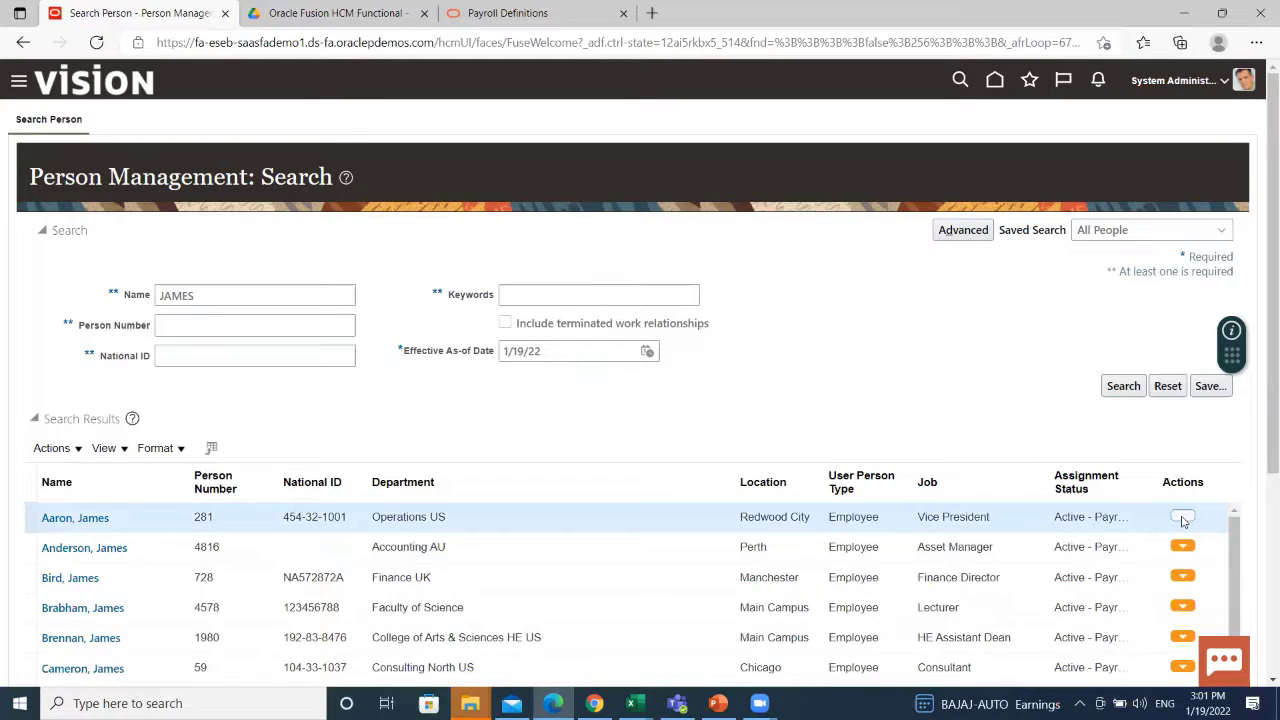
left_click(1183, 518)
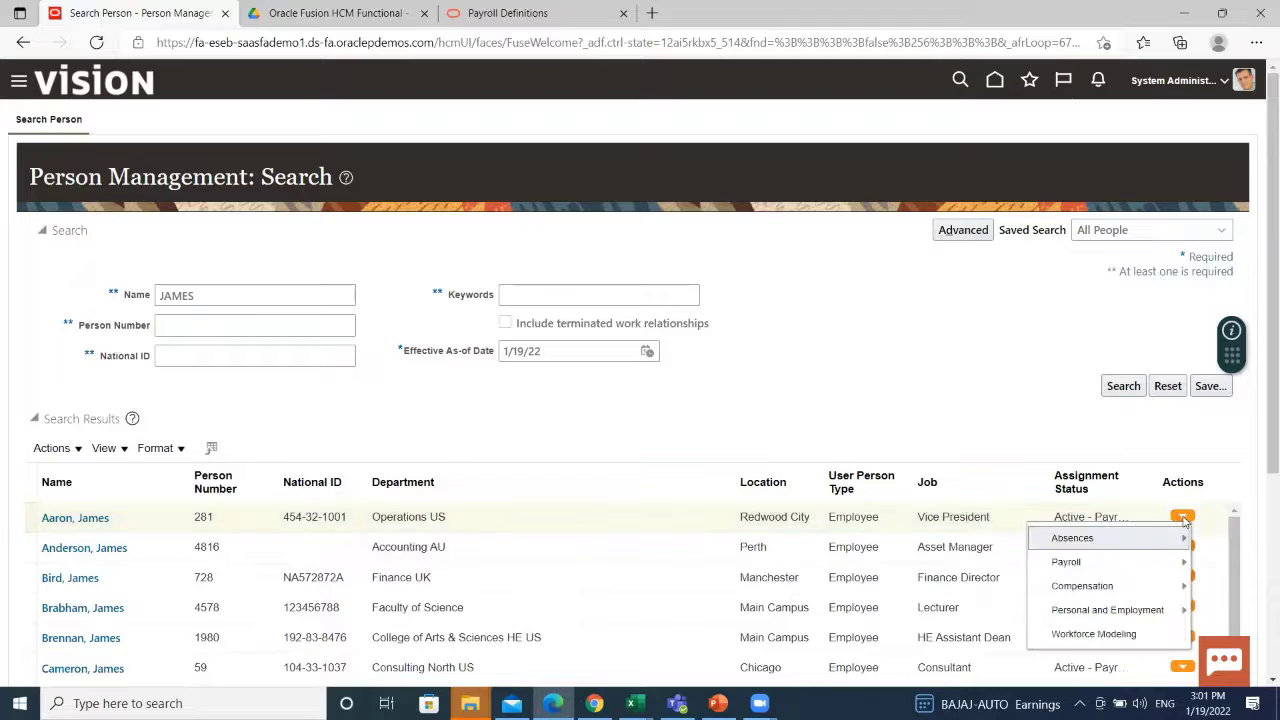
mouse_move(1095, 565)
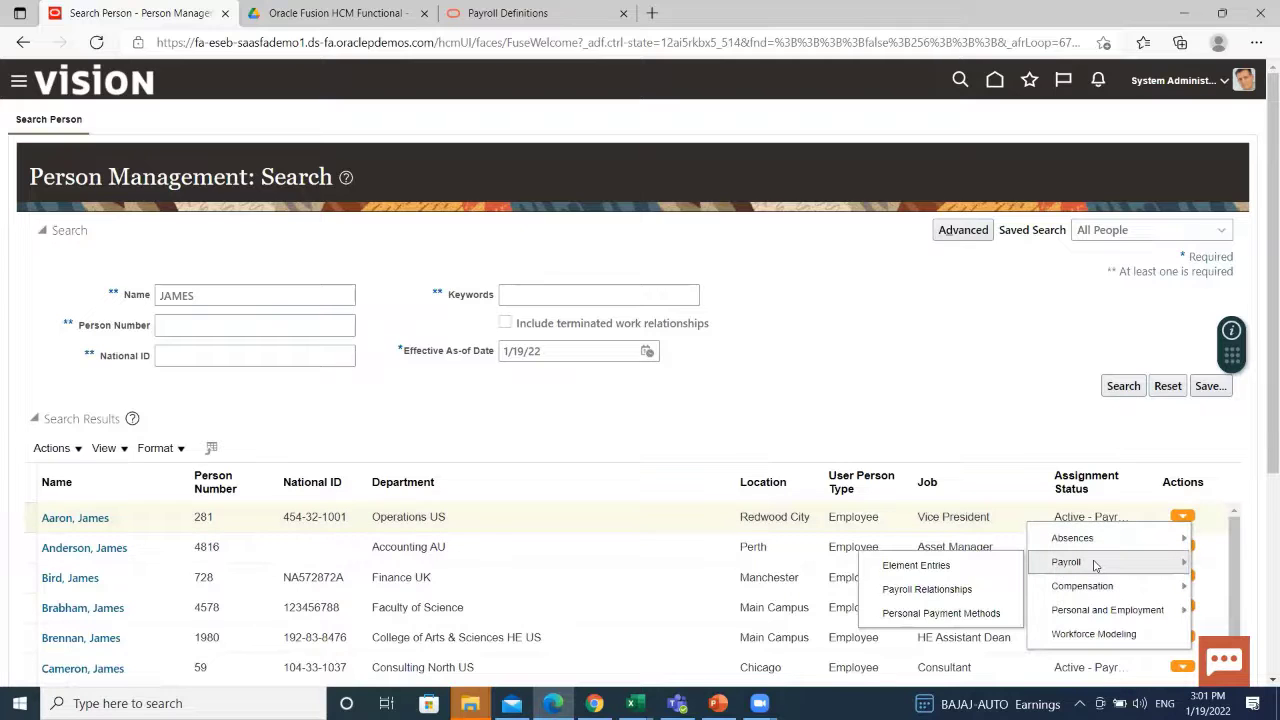
left_click(908, 589)
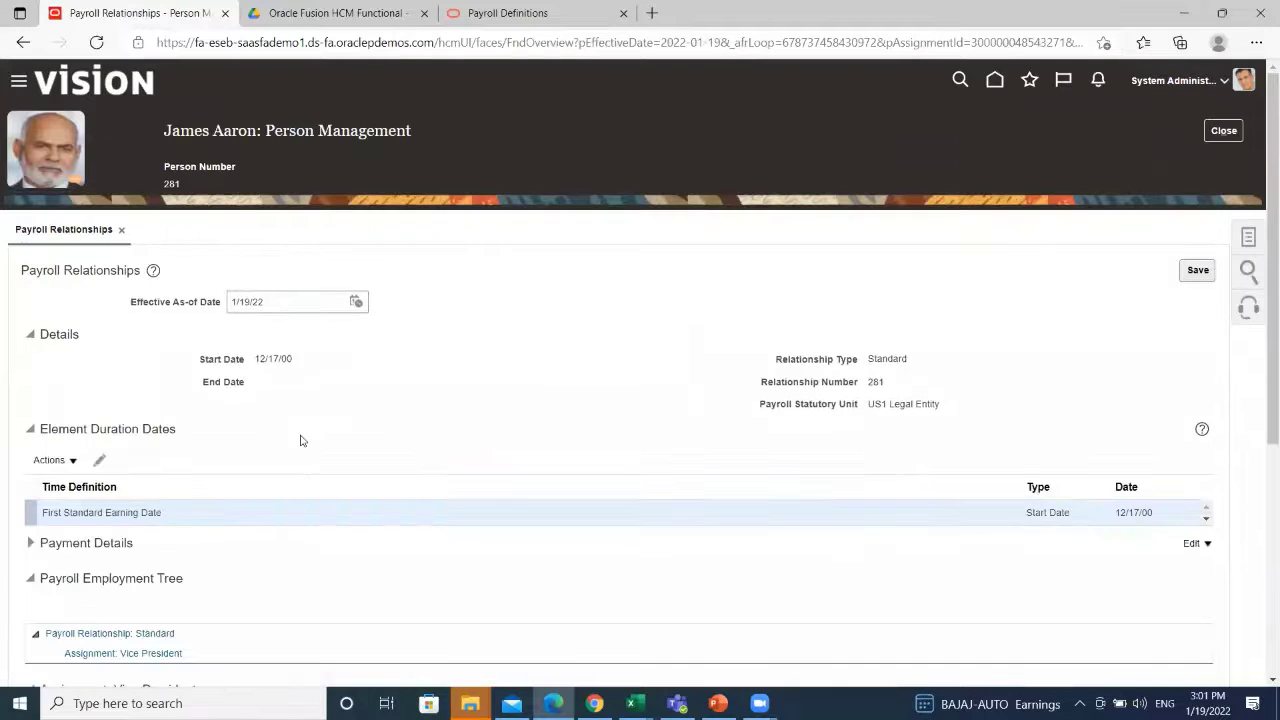
scroll(266, 533, "down", 3)
scroll(266, 537, "down", 1)
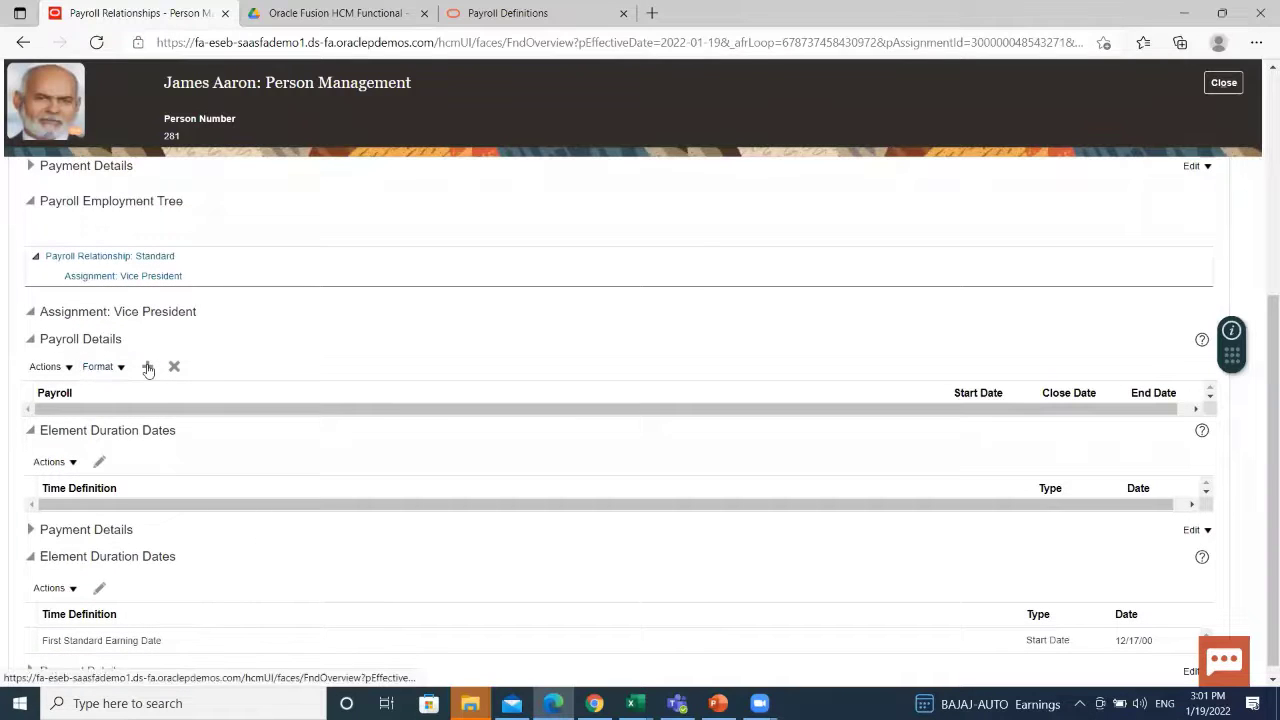
- Add payroll BISP_WEEKLY to the vice president's assignment from 1/19/22 and save
left_click(148, 368)
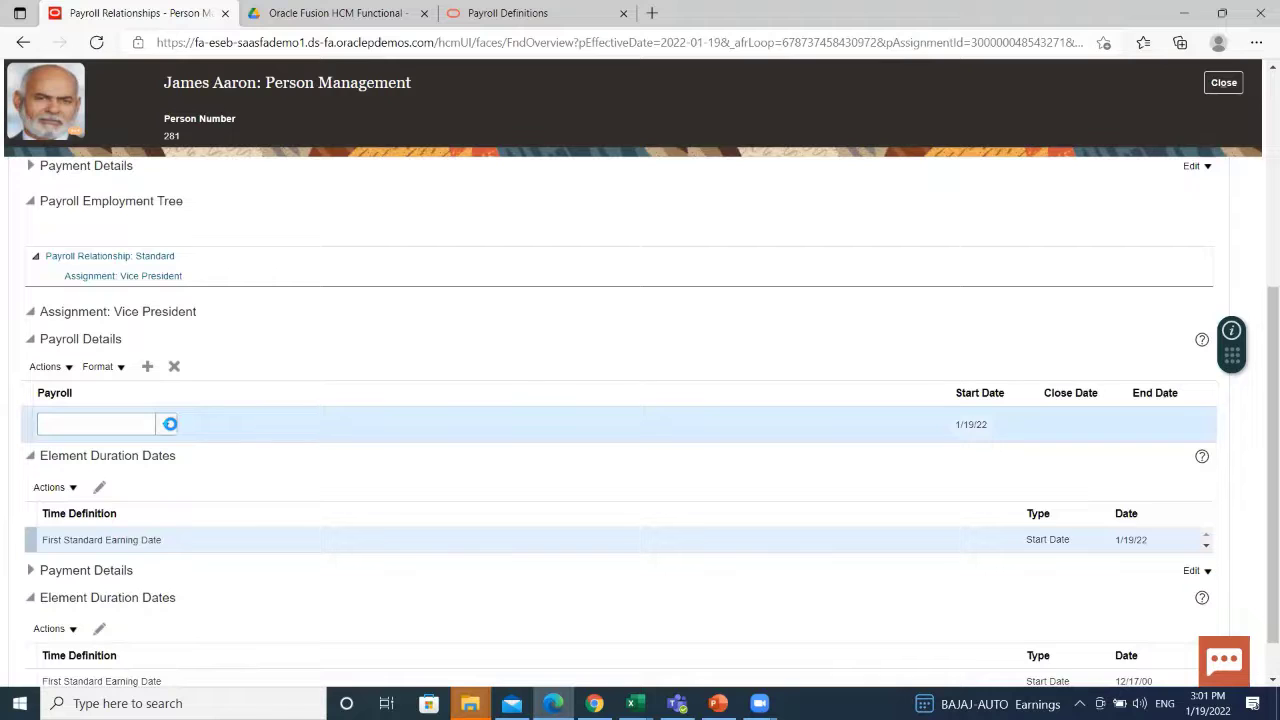
left_click(166, 424)
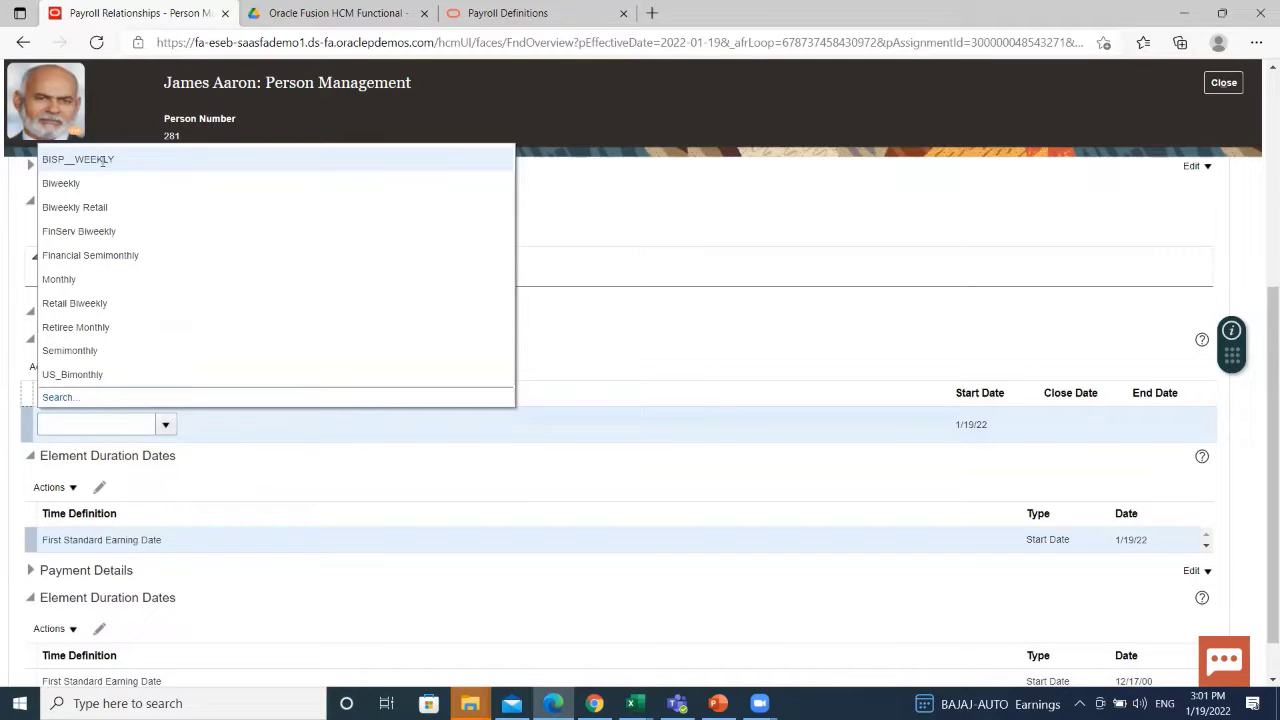
left_click(137, 161)
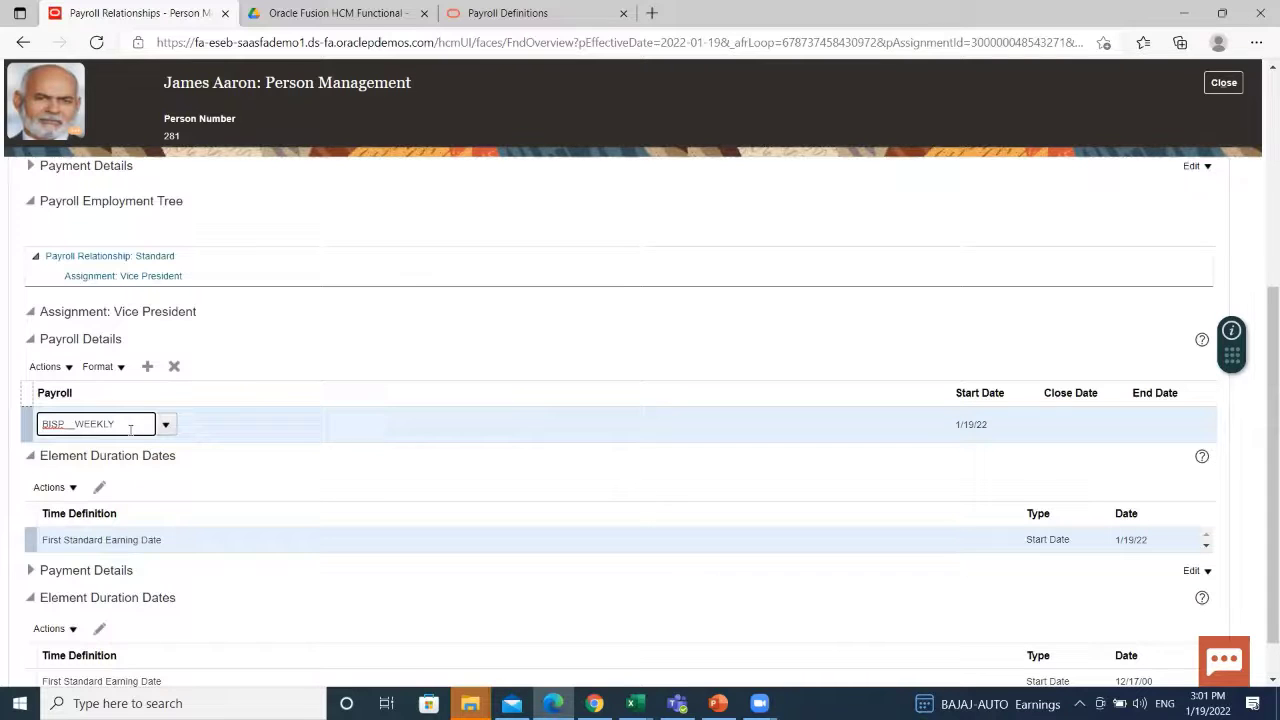
scroll(566, 374, "up", 5)
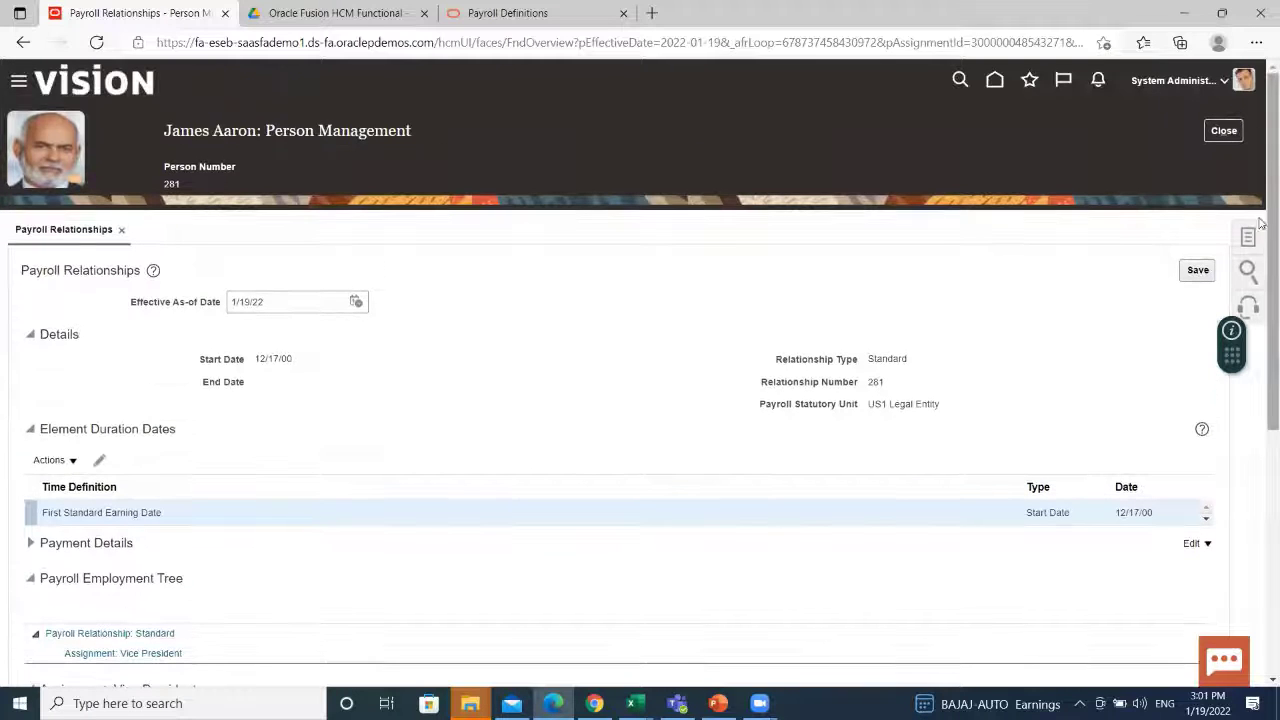
left_click(1198, 270)
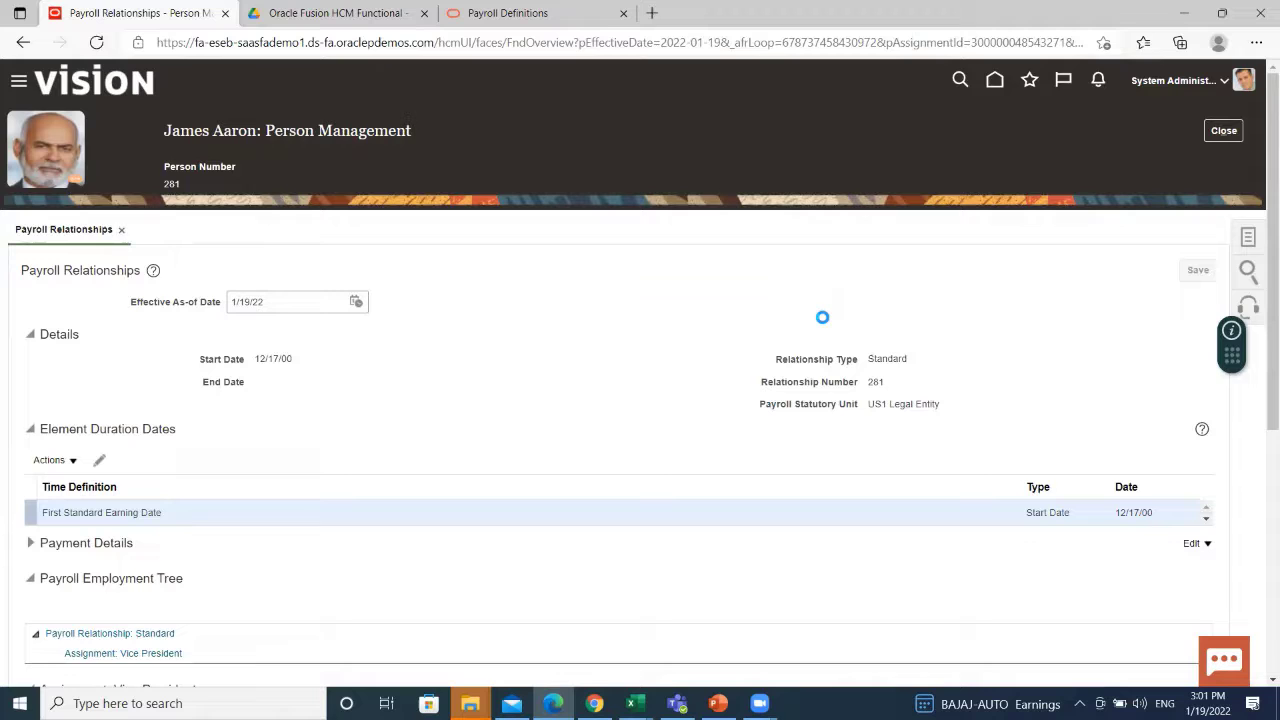